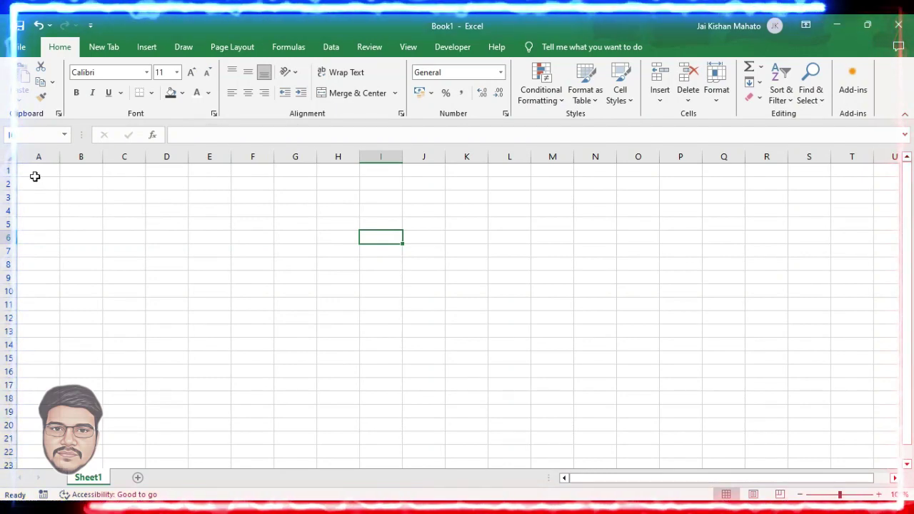
Merge and center cells A1:L2 and enter the title "STOCK (PROFIT & LOSS)"
click(120, 196)
drag(31, 174, 512, 186)
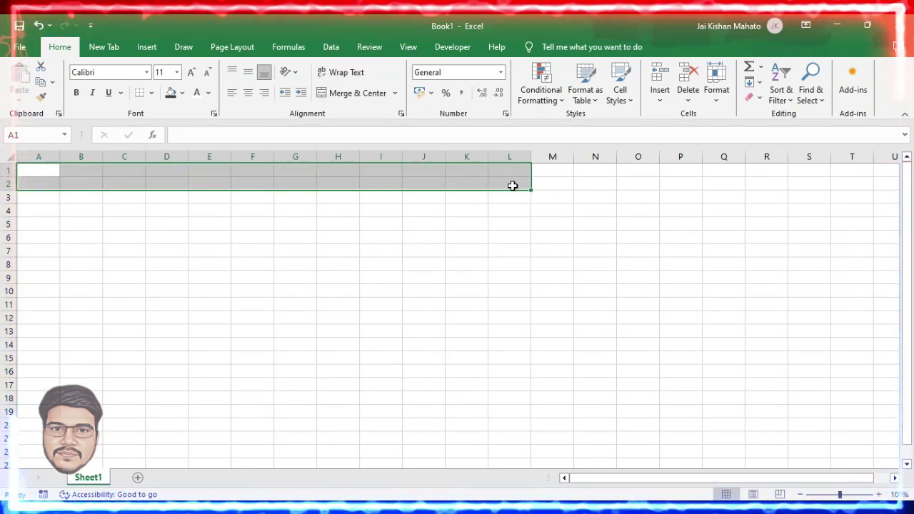
click(366, 99)
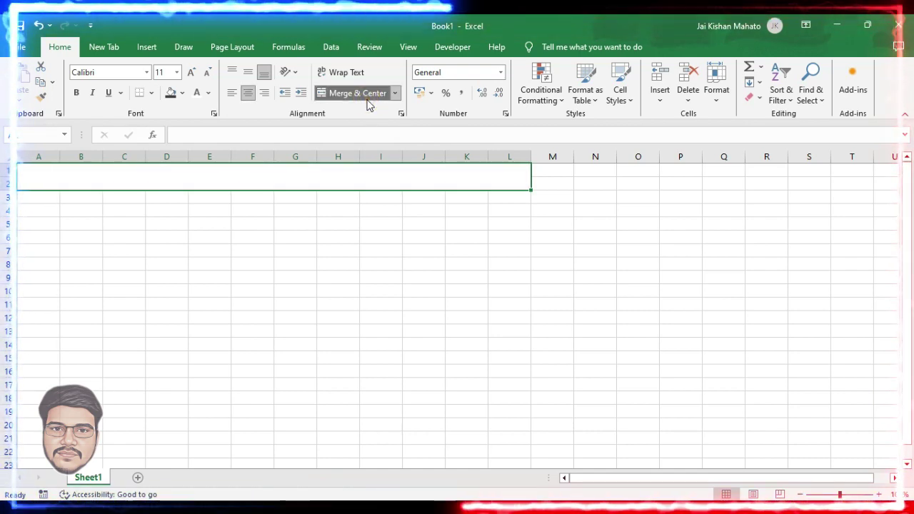
click(295, 183)
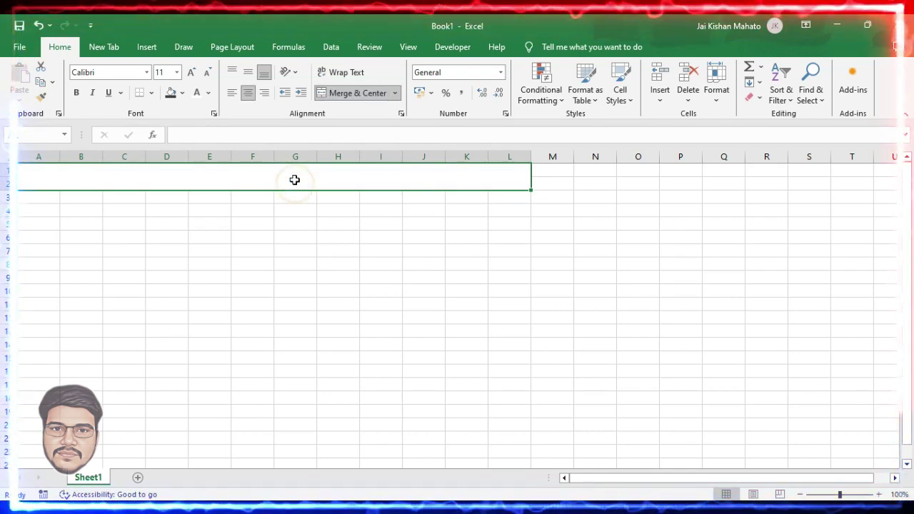
text(STOCK (PROFIT & LOSS))
key(Return)
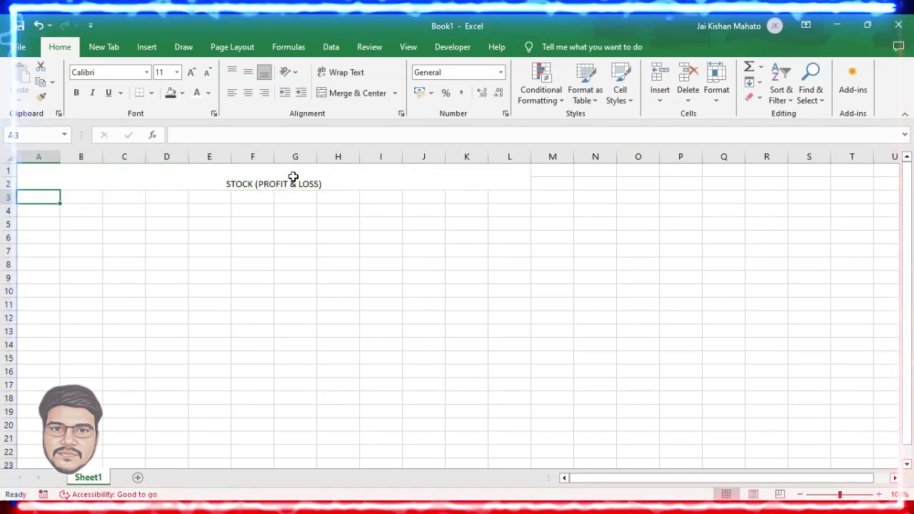
Format the sheet title as bold, size 28, and vertically centered in its merged cell
click(294, 180)
click(192, 73)
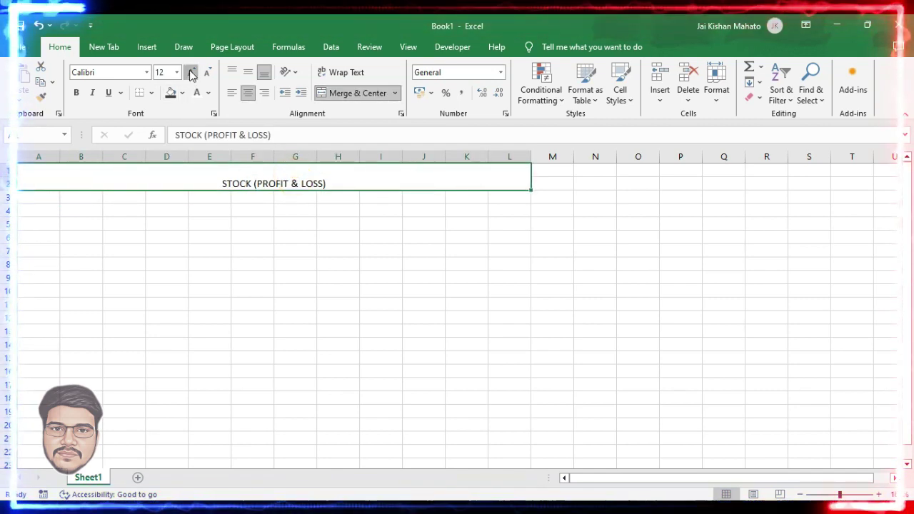
click(192, 73)
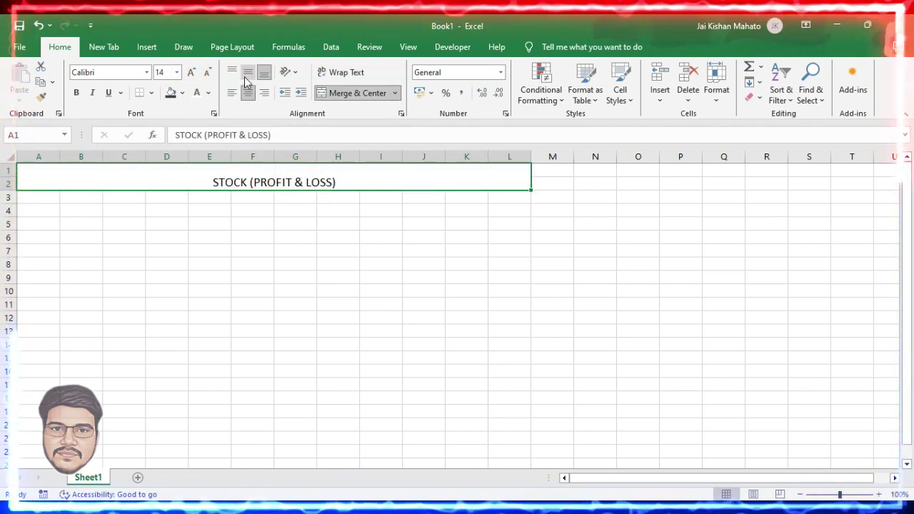
click(247, 73)
click(191, 73)
click(191, 73)
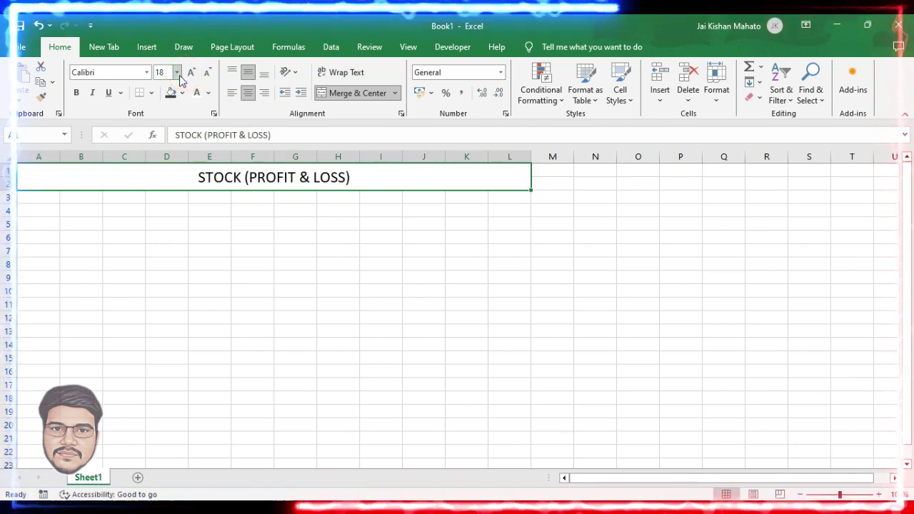
click(177, 73)
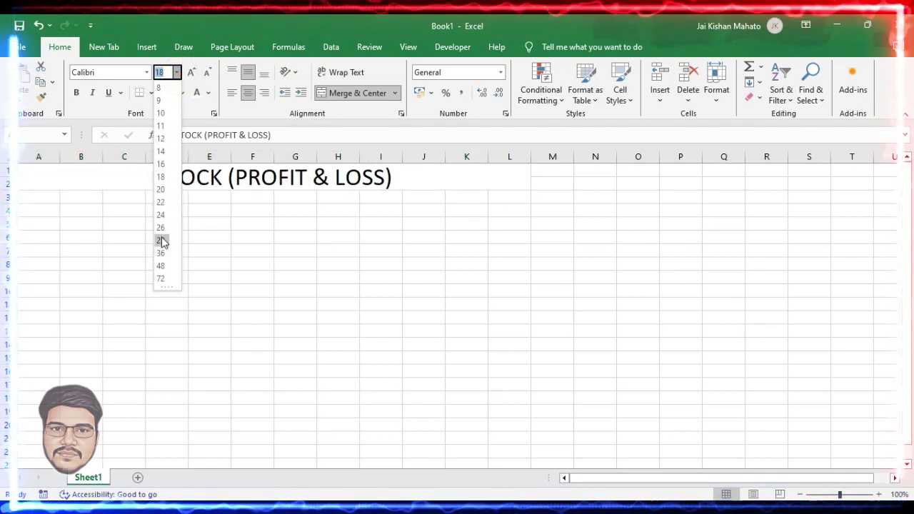
click(162, 241)
click(77, 94)
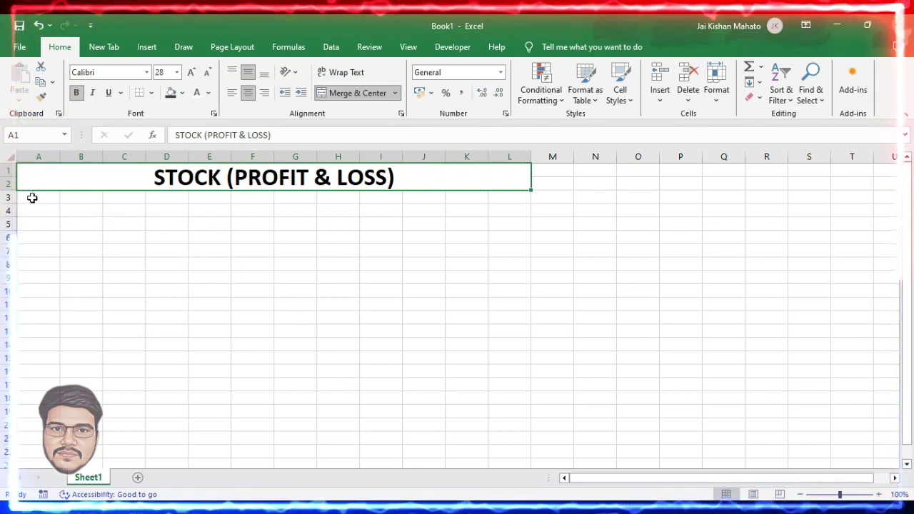
Merge and center cells A3:A4 and enter the column heading "SL.NO."
drag(32, 198, 31, 210)
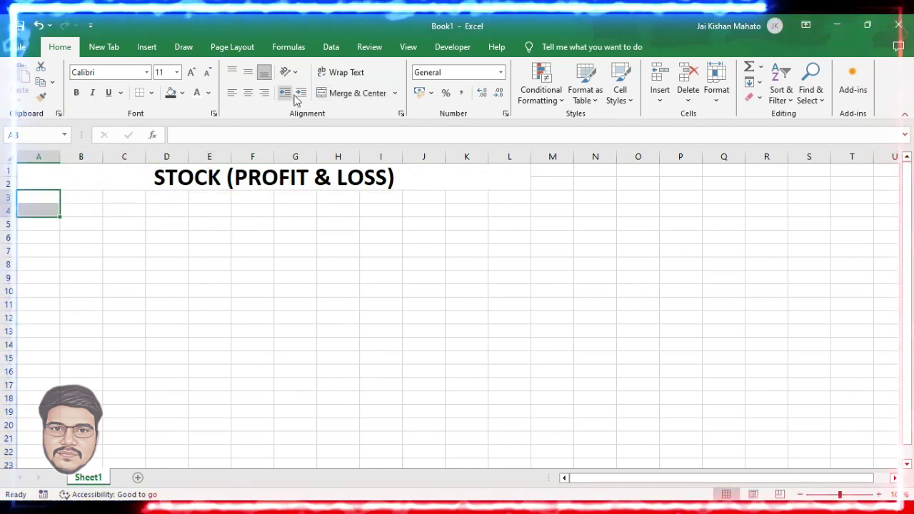
click(352, 93)
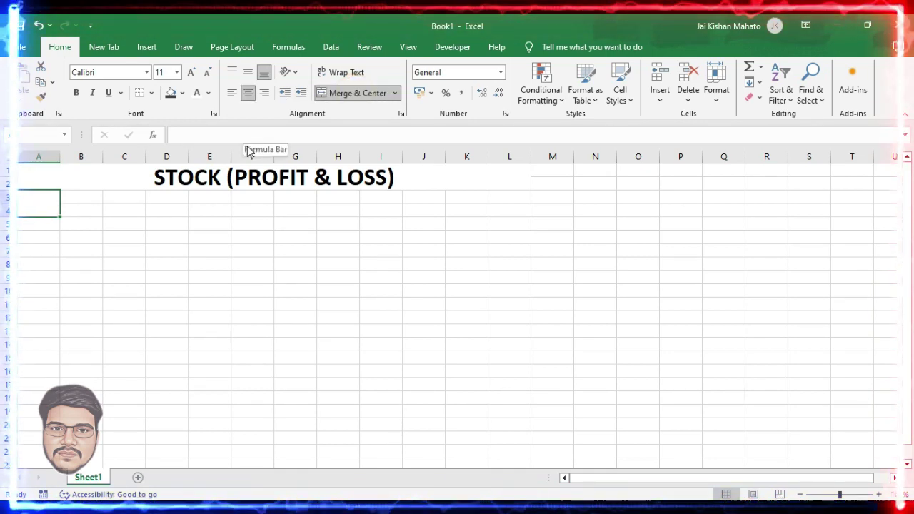
text(s)
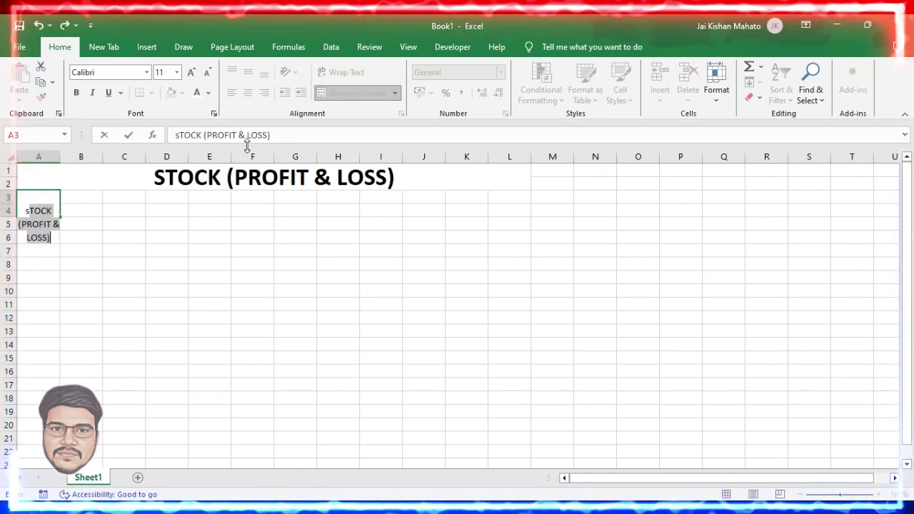
text(L.NO.)
key(Tab)
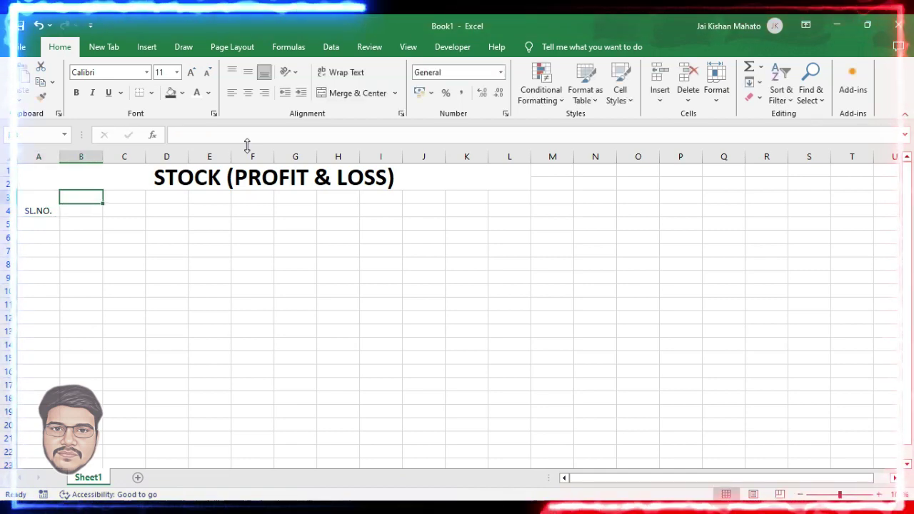
Add two merged and centered column headings: "DATE" in B3:B4 and "PRODUCT" in C3:C4
key(shift+Down)
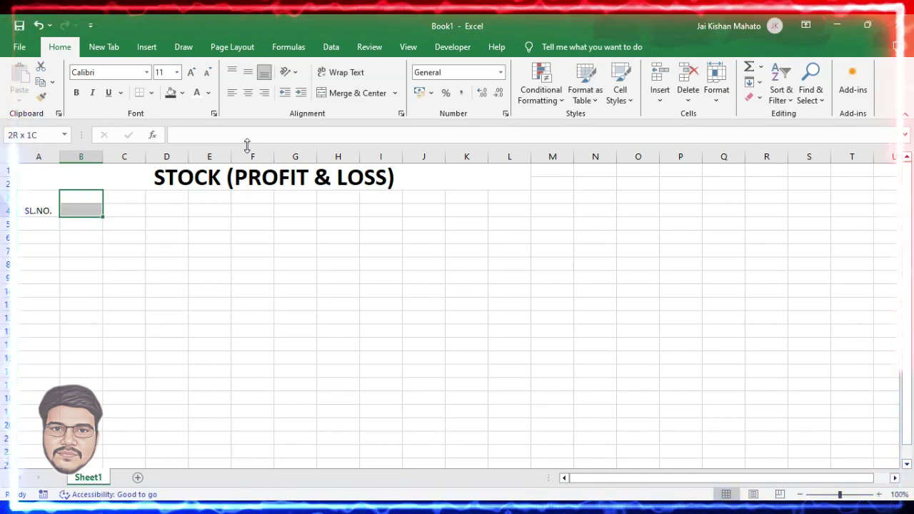
click(353, 95)
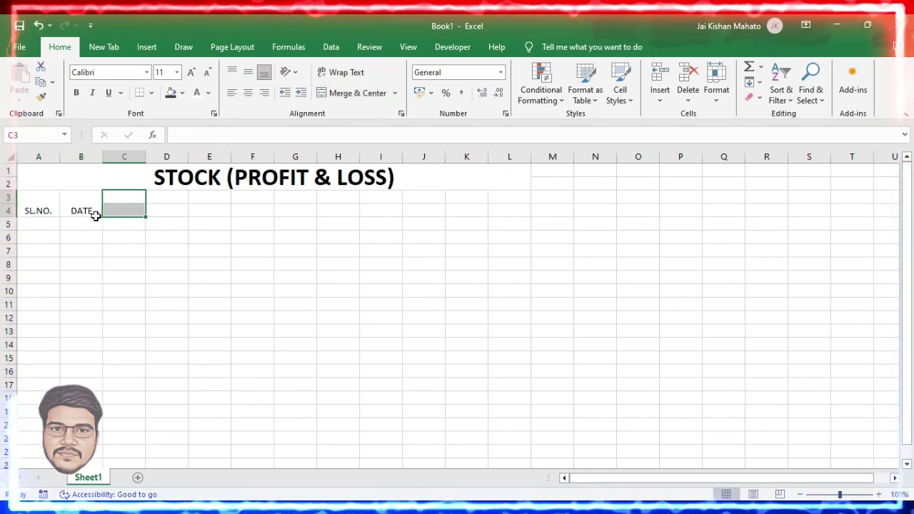
click(81, 224)
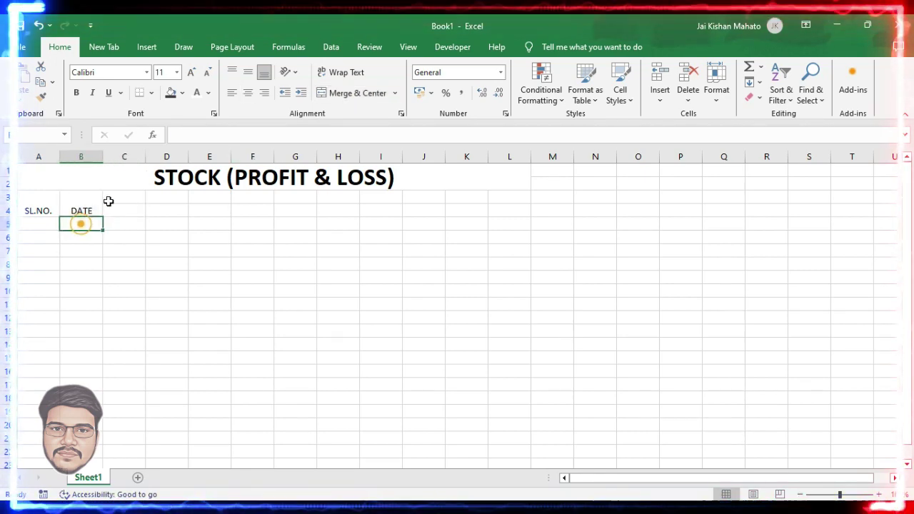
drag(130, 198, 137, 209)
click(367, 94)
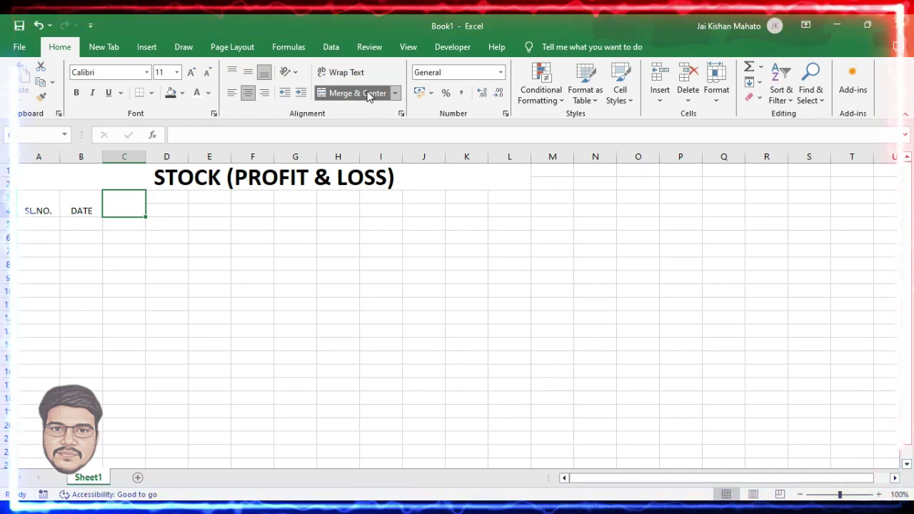
text(PRODUCT)
key(Tab)
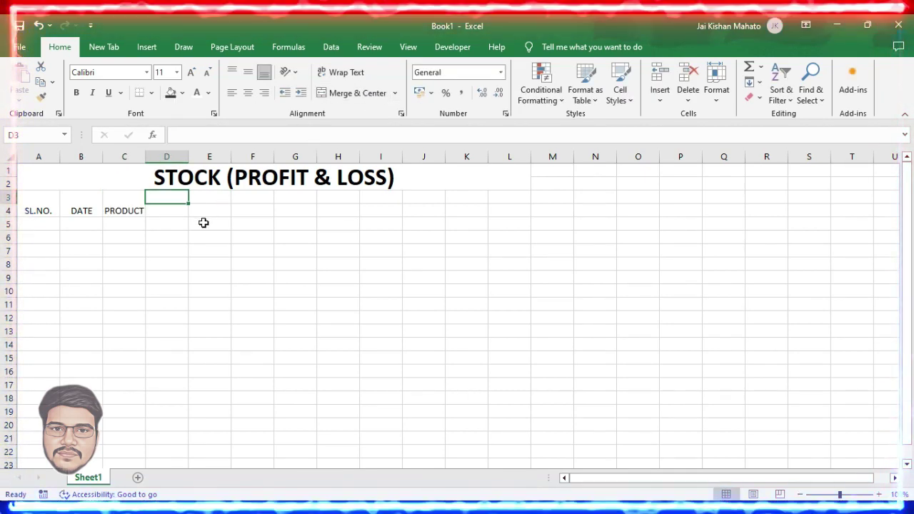
Merge and center cells D3:F3 and enter the group heading "PURCHASE"
drag(166, 197, 264, 202)
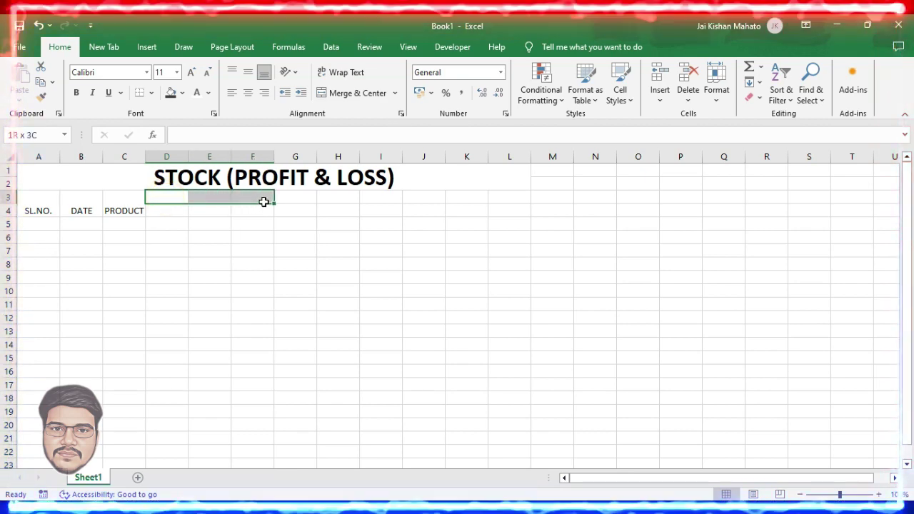
click(355, 94)
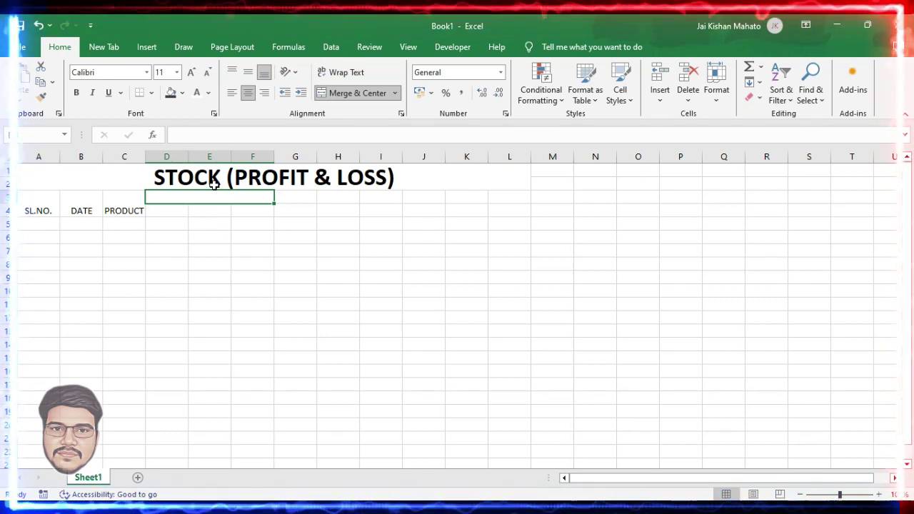
text(PURCHASE)
Enter the subheadings "QTY.", "PRICE" and "AMOUNT" in cells D4:F4 under PURCHASE
click(172, 212)
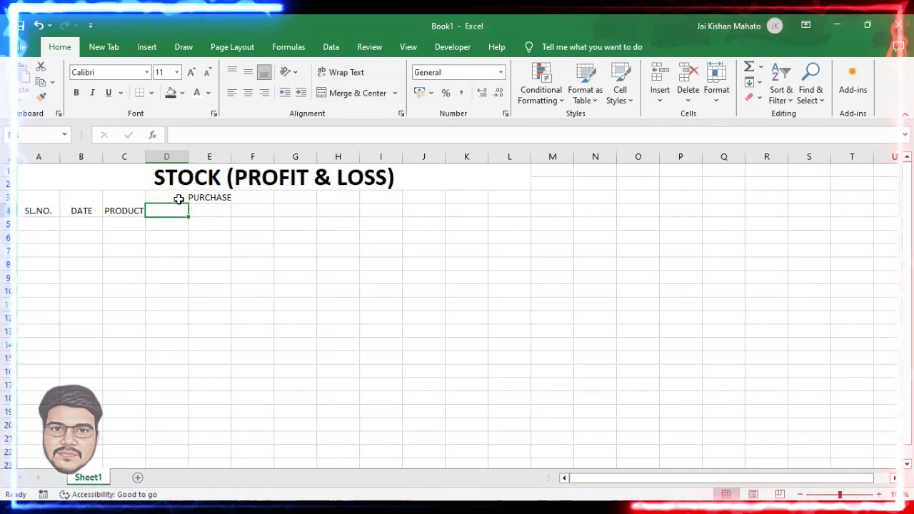
text(Q)
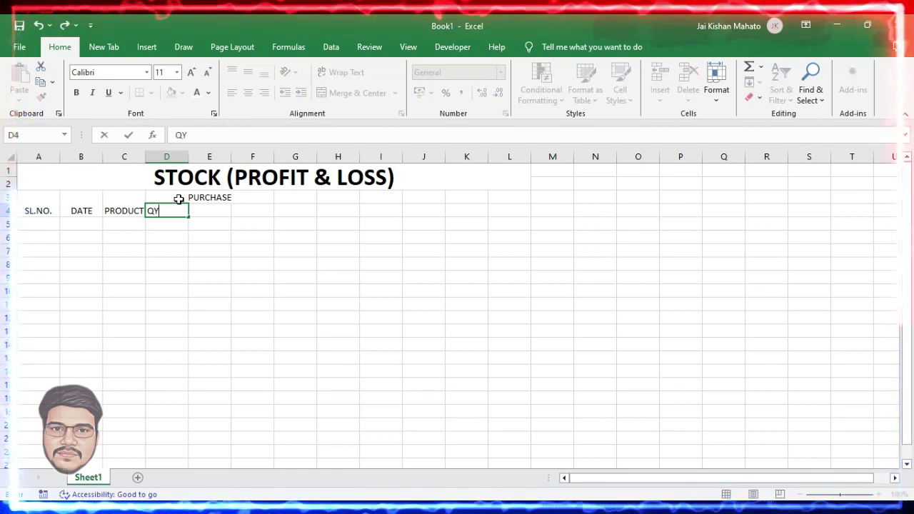
text(TY.)
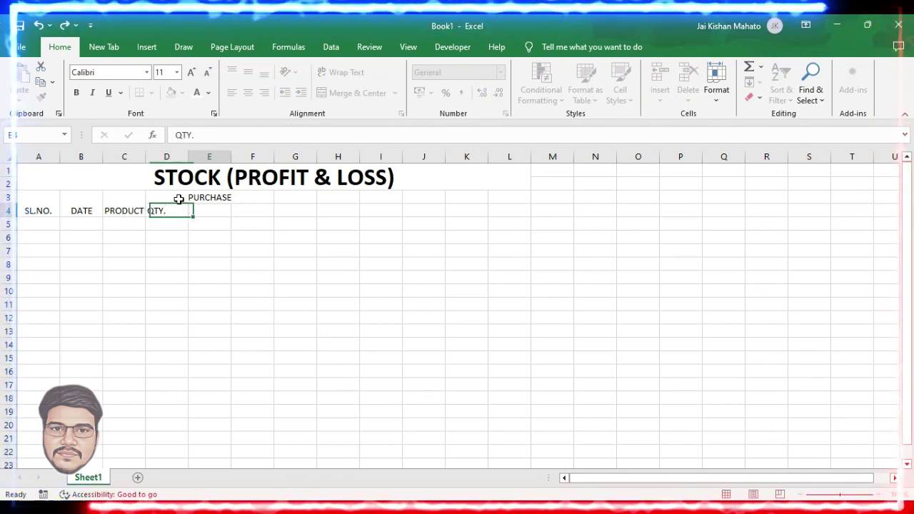
key(Tab)
text(PR)
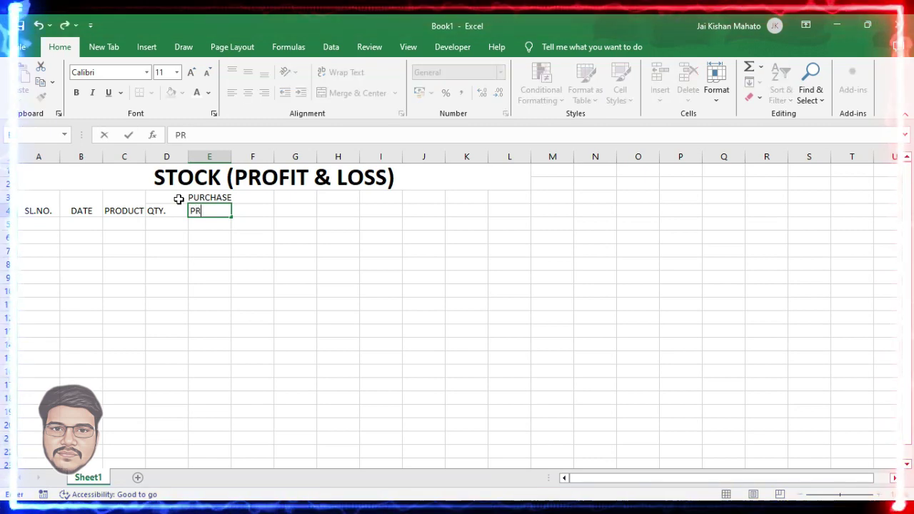
key(Tab)
text(A)
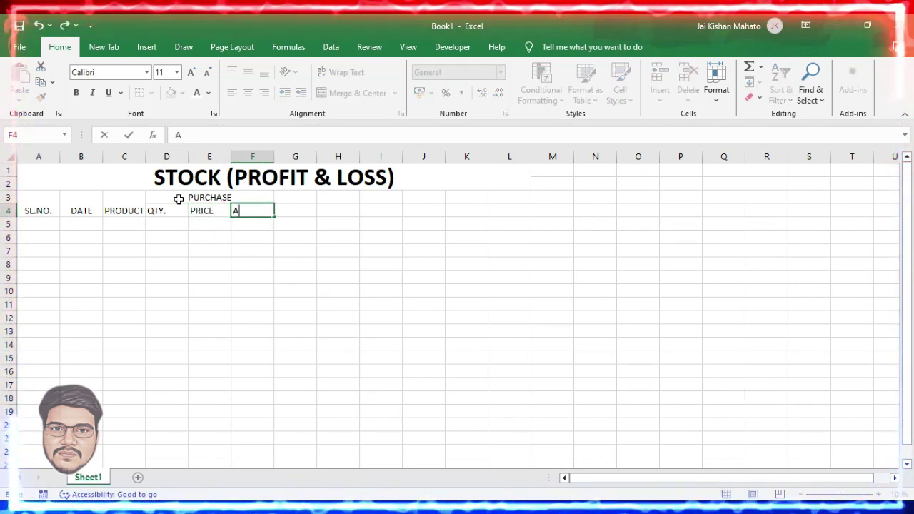
text(MOUNT)
Copy the PURCHASE heading block D3:F4 to G3:I4 and retitle the copied group heading "SALE"
drag(179, 198, 252, 210)
key(ctrl+c)
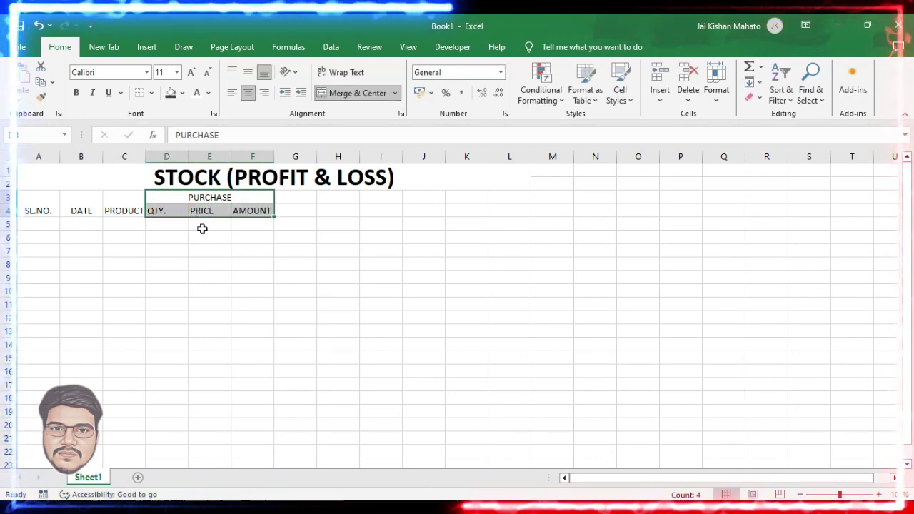
click(240, 210)
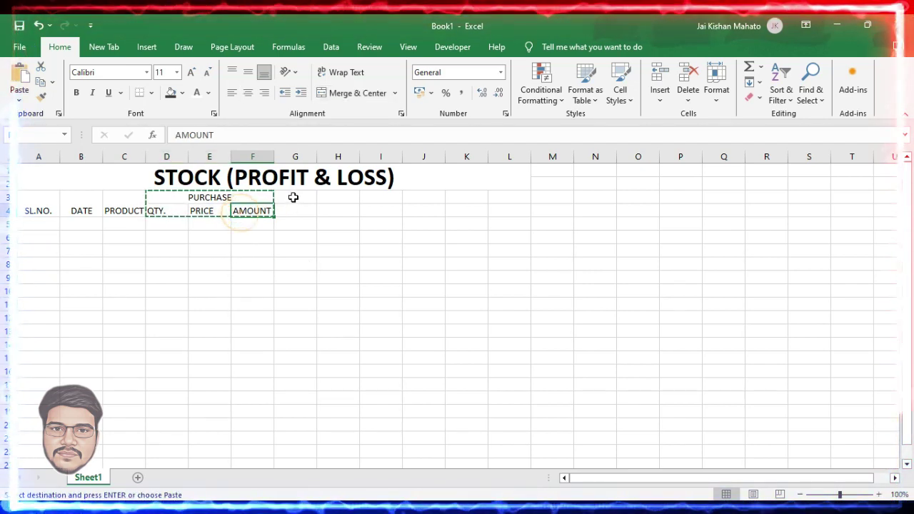
click(293, 196)
key(ctrl+v)
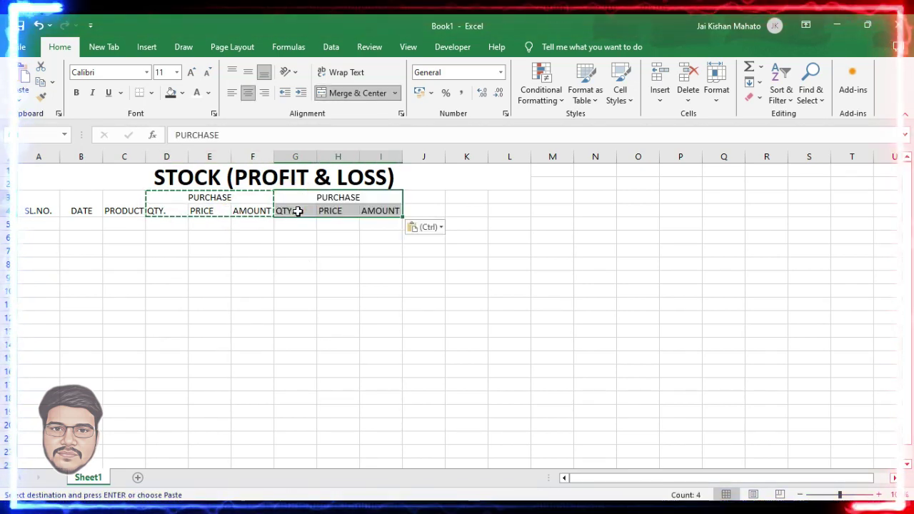
click(350, 237)
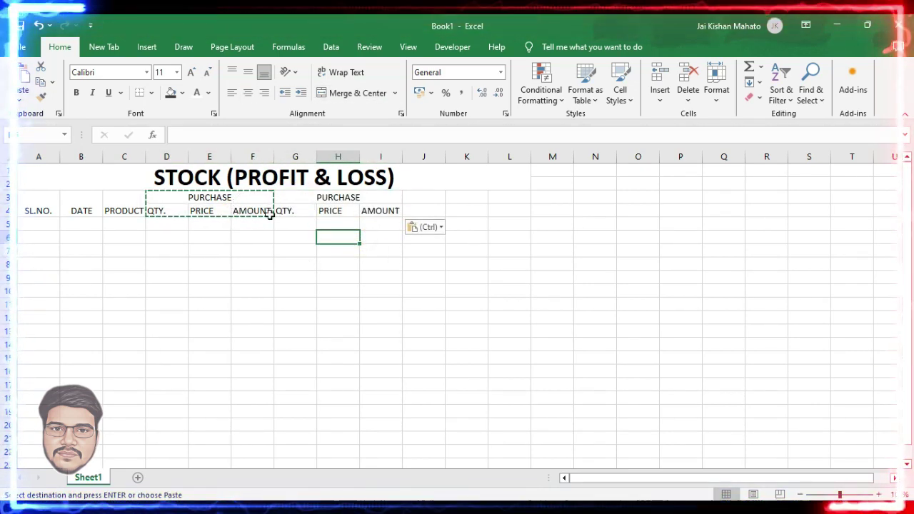
click(343, 197)
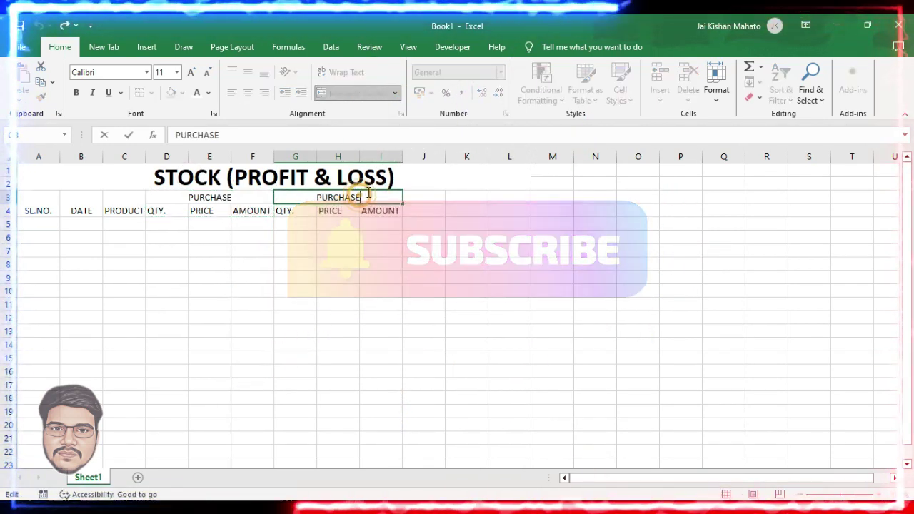
text(SALE)
Merge and center cells J3:K3 and enter the group heading "BALANCE"
click(424, 207)
drag(424, 200, 461, 196)
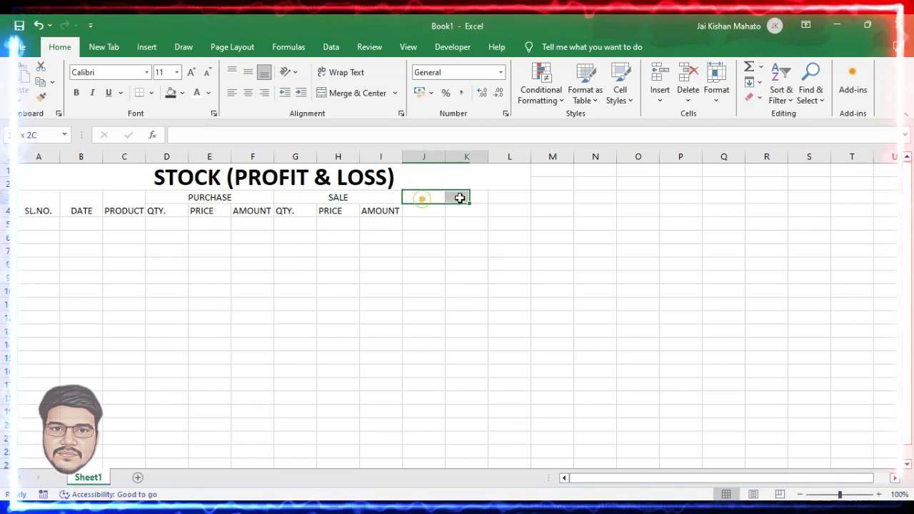
click(355, 93)
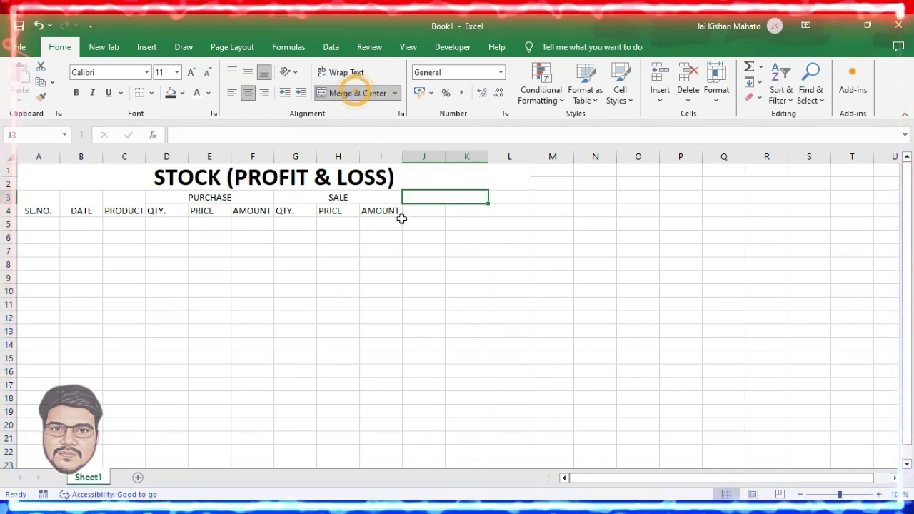
text(BALANCE)
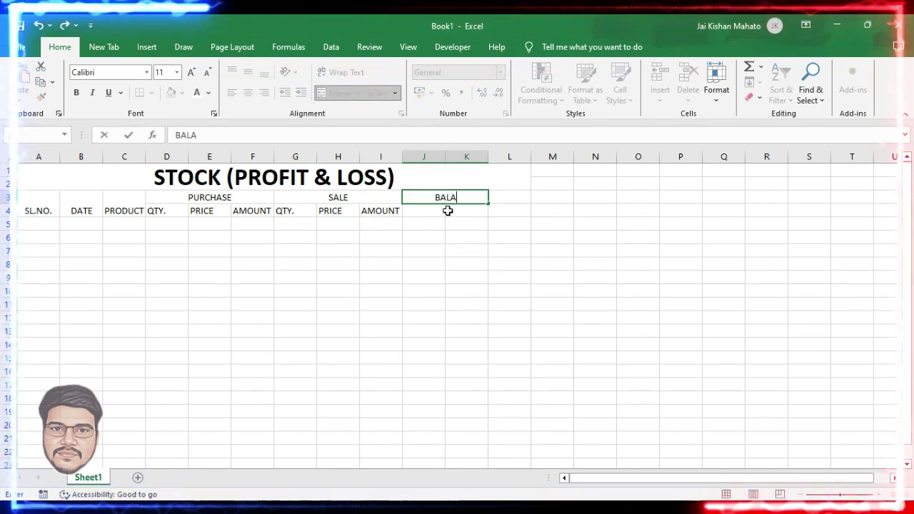
Enter the subheadings "QTY." and "AMOUNT" in cells J4:K4 under BALANCE
click(424, 210)
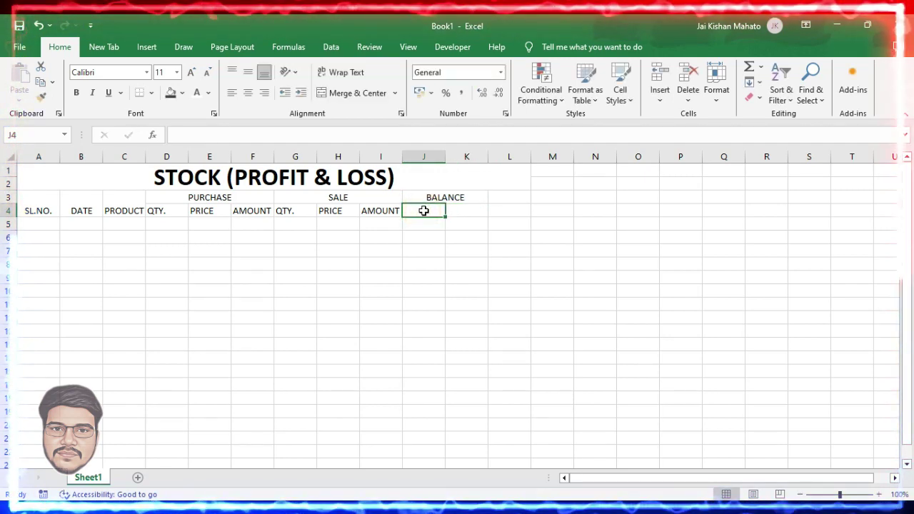
text(Q)
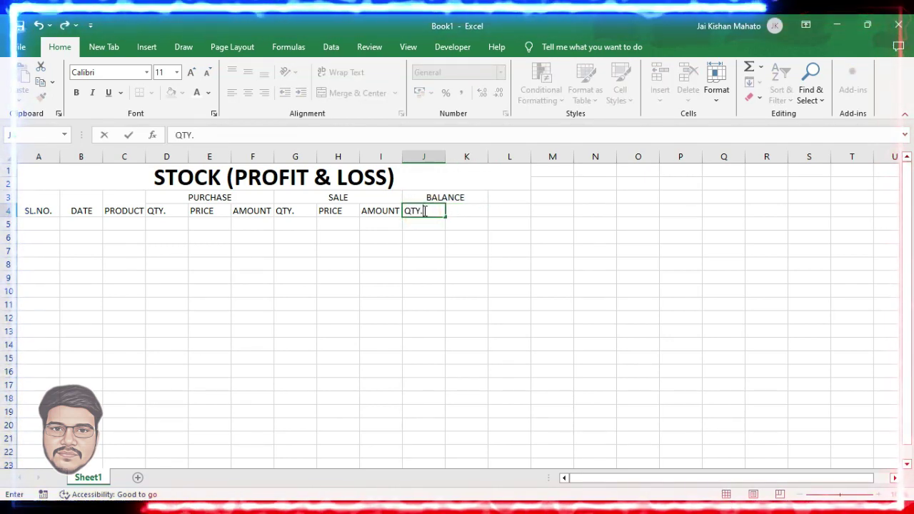
text(TY.)
key(Tab)
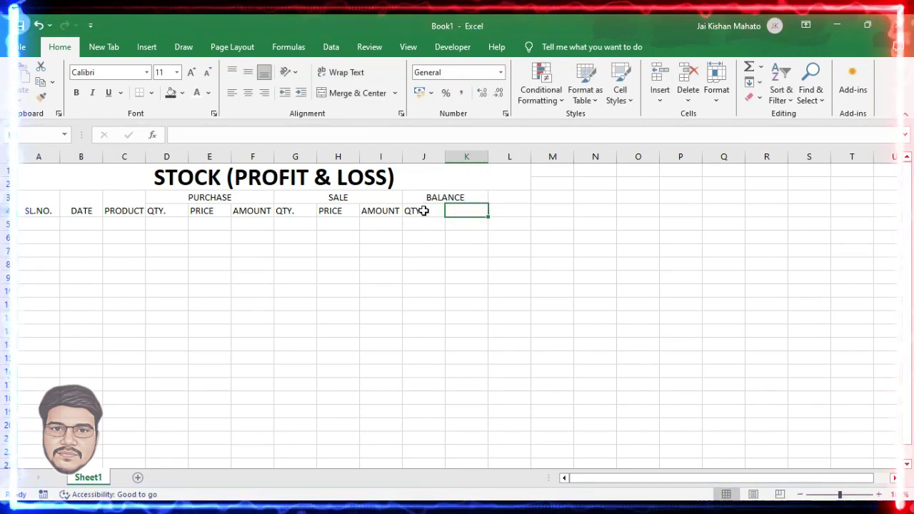
text(AMOUNT)
key(Tab)
Merge and center cells L3:L4 and enter the heading "P/L"
drag(520, 200, 522, 210)
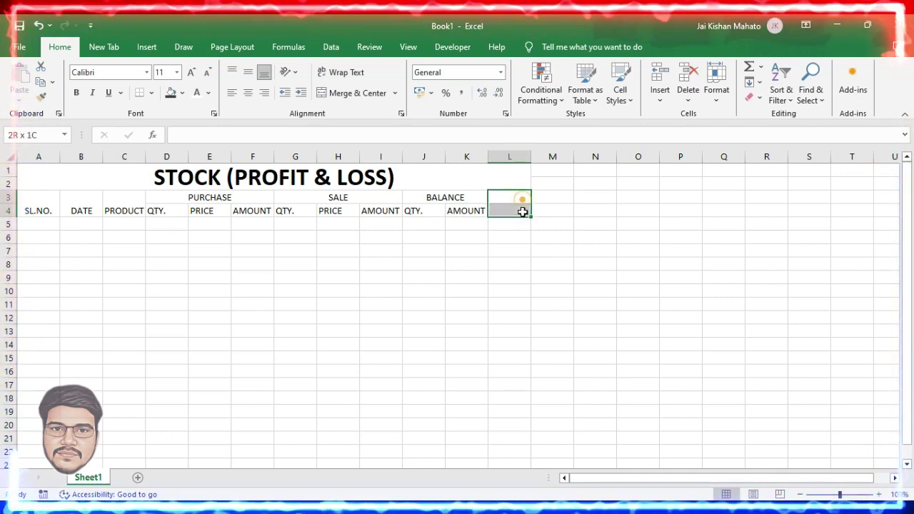
click(364, 92)
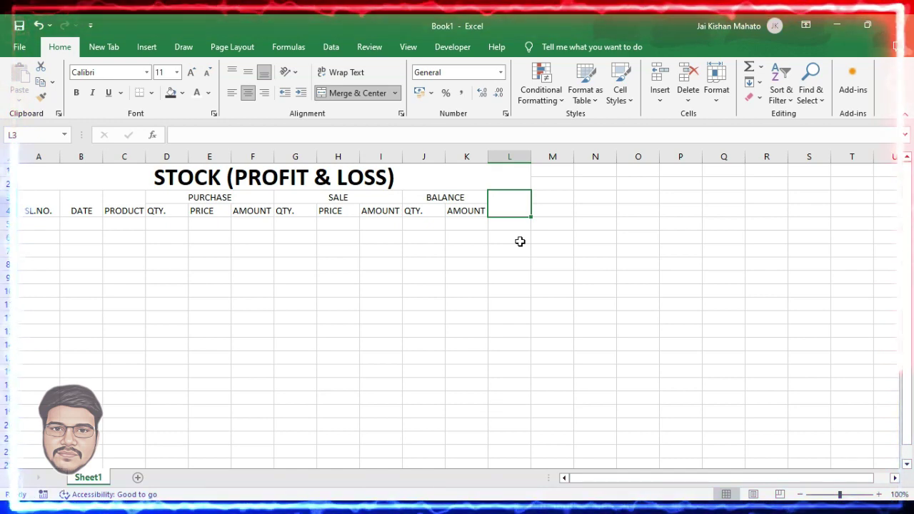
text(p)
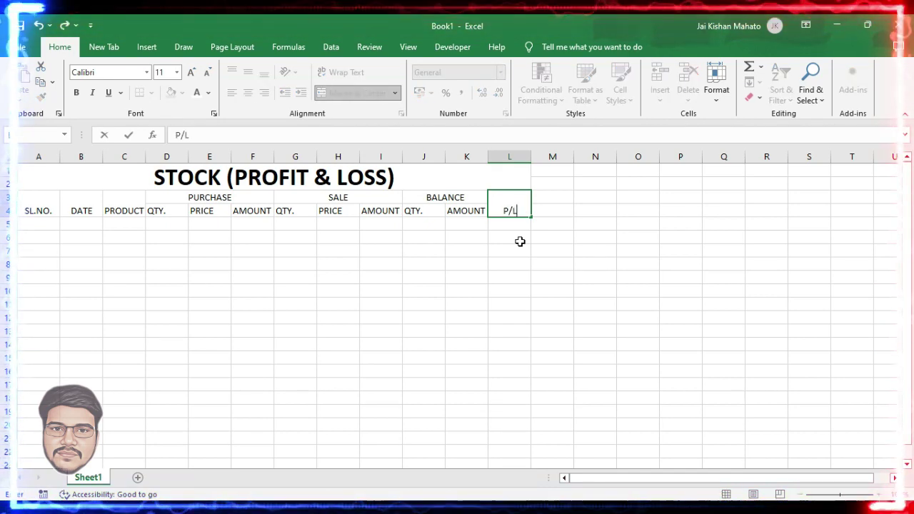
Set the font size of the heading rows A3:L4 to 14
drag(39, 204, 498, 207)
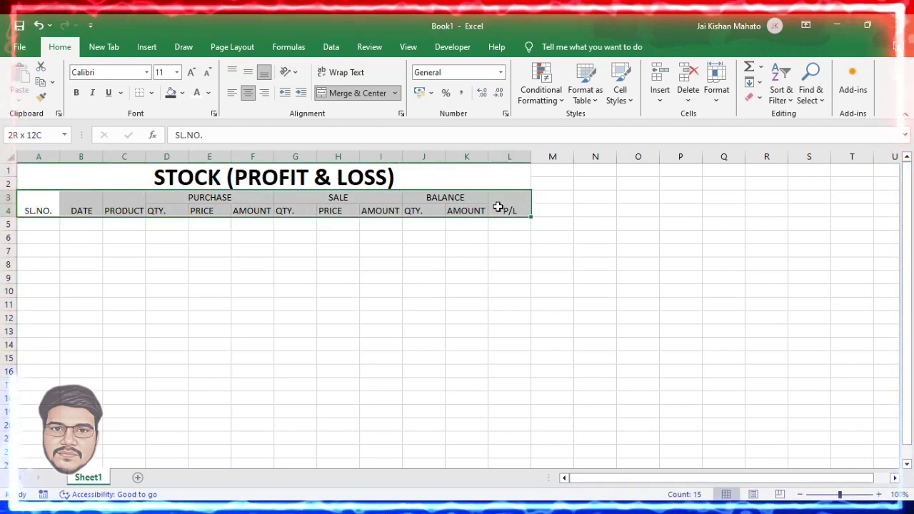
click(177, 73)
click(160, 164)
ctrl+scroll(369, 336, up, 5)
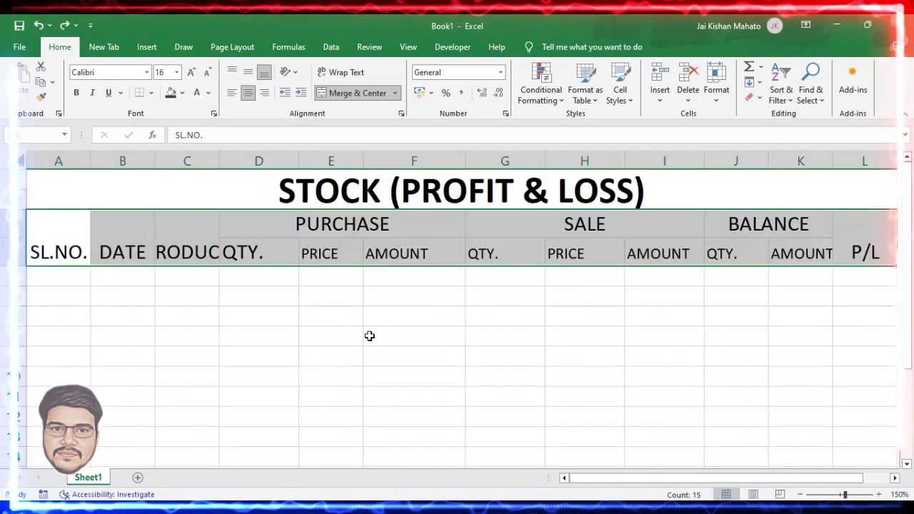
click(177, 72)
click(162, 151)
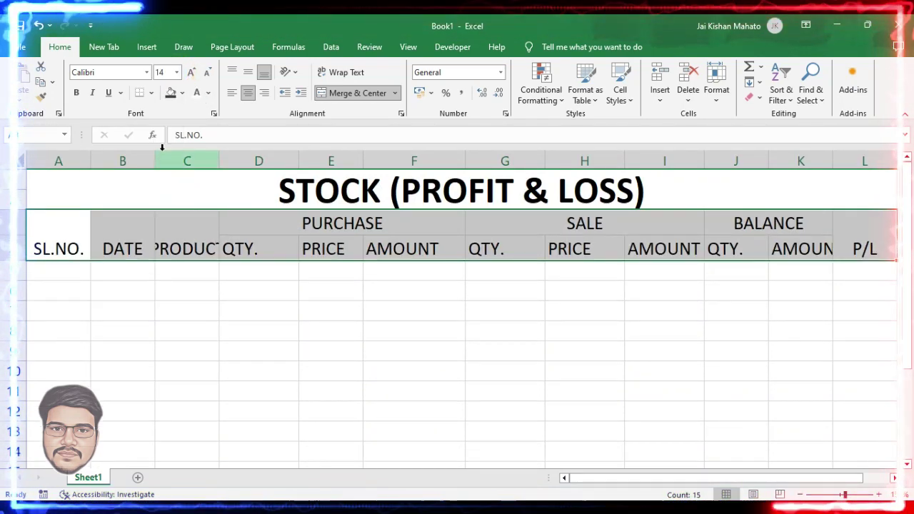
click(463, 392)
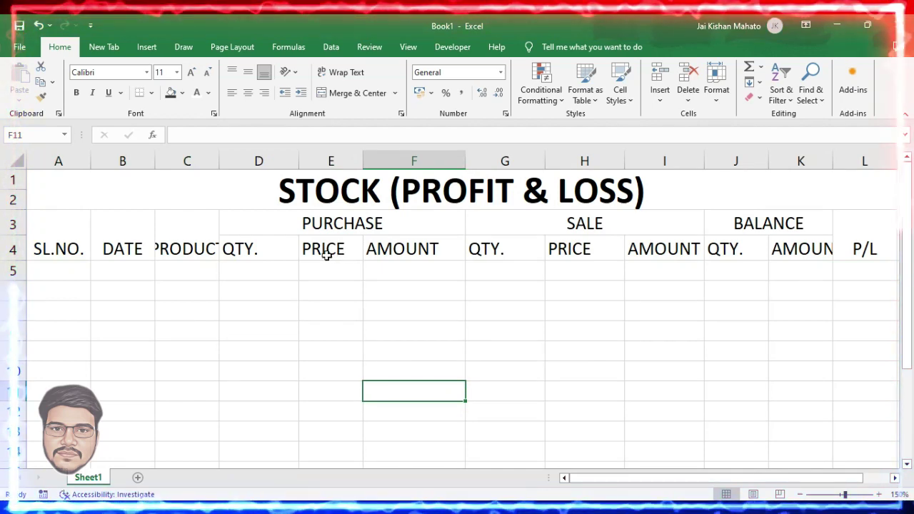
Reduce the font size of the subheadings in E4:K4 to 12
drag(326, 256, 709, 245)
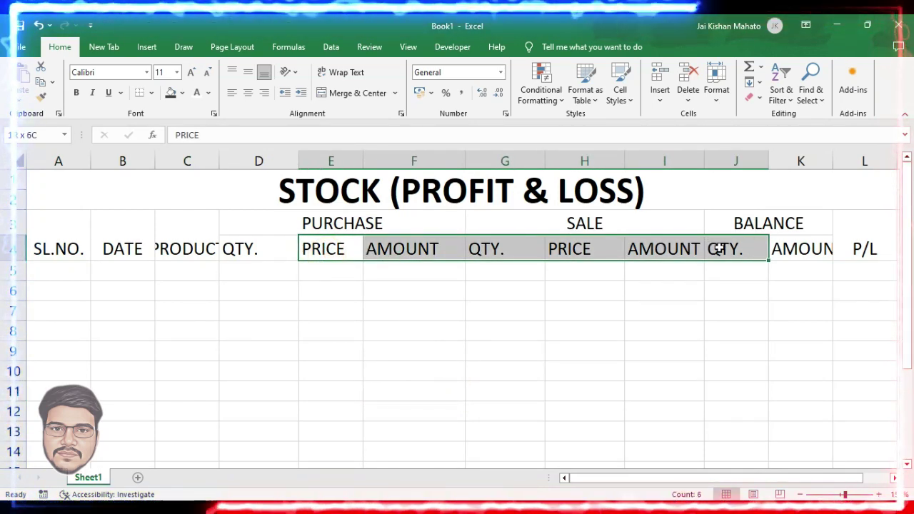
drag(767, 248, 789, 248)
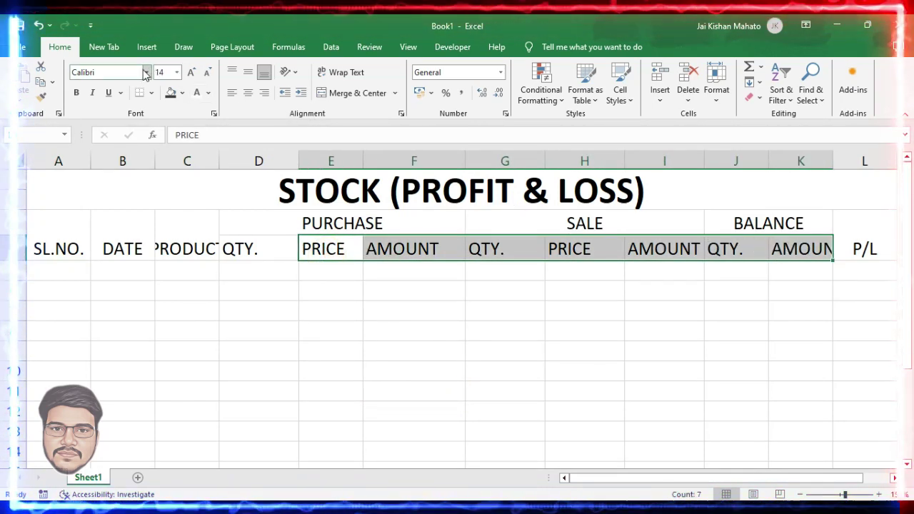
click(176, 72)
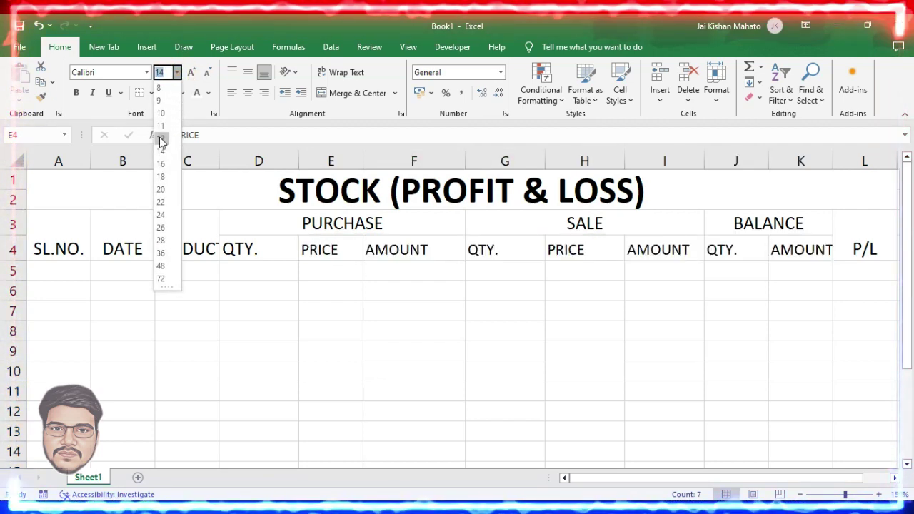
click(158, 136)
click(419, 329)
Format the heading rows A3:L4 as bold white text on a dark gray fill
drag(64, 229, 856, 247)
click(77, 93)
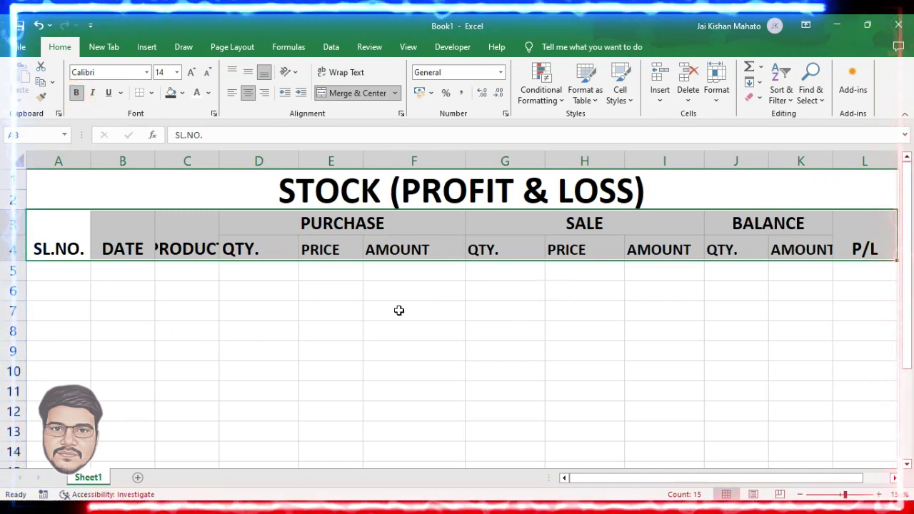
click(183, 94)
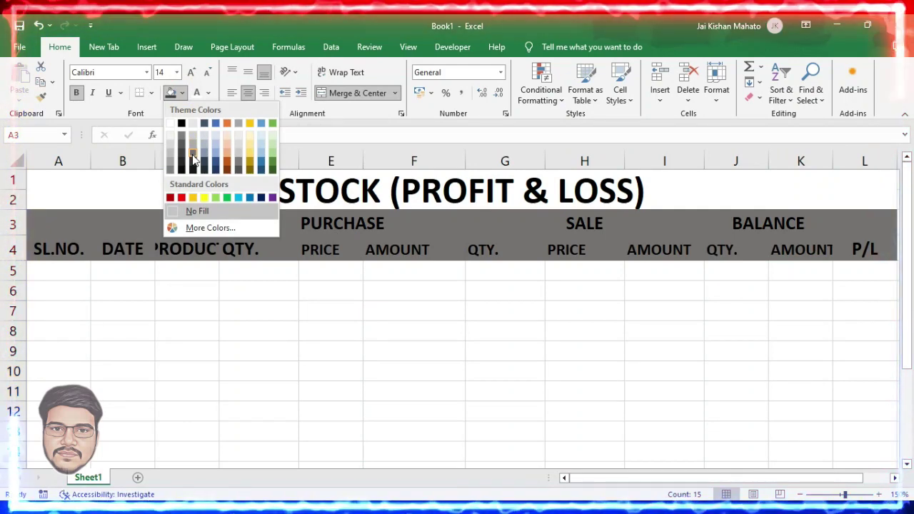
click(192, 157)
click(209, 94)
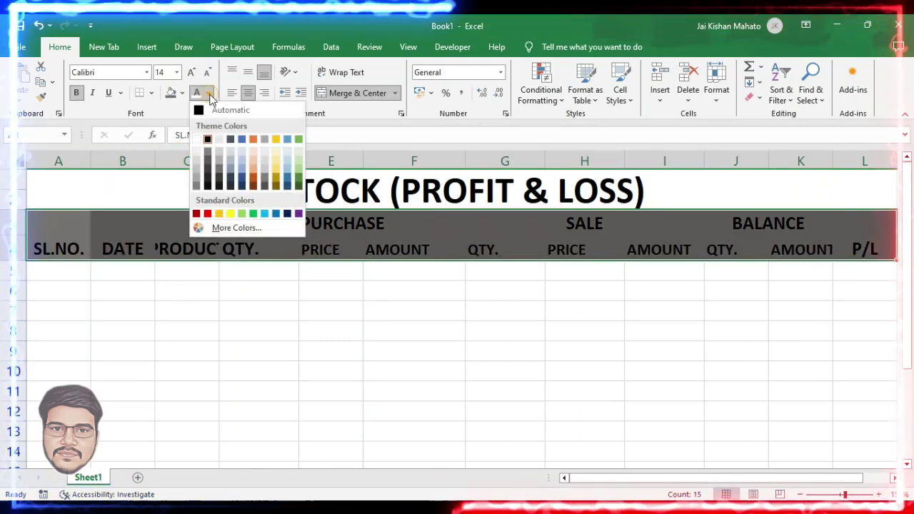
click(198, 140)
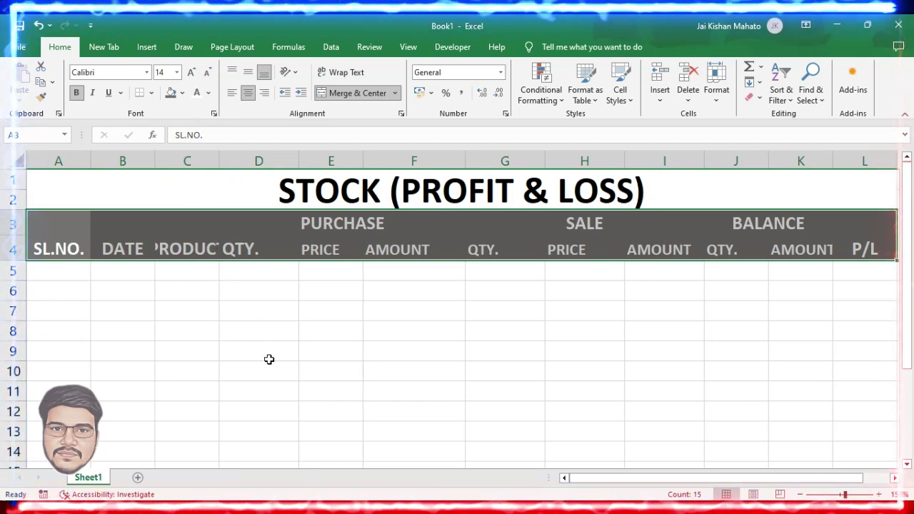
Give the STOCK (PROFIT & LOSS) title a dark green fill and yellow text
click(320, 192)
click(182, 93)
click(274, 163)
click(209, 94)
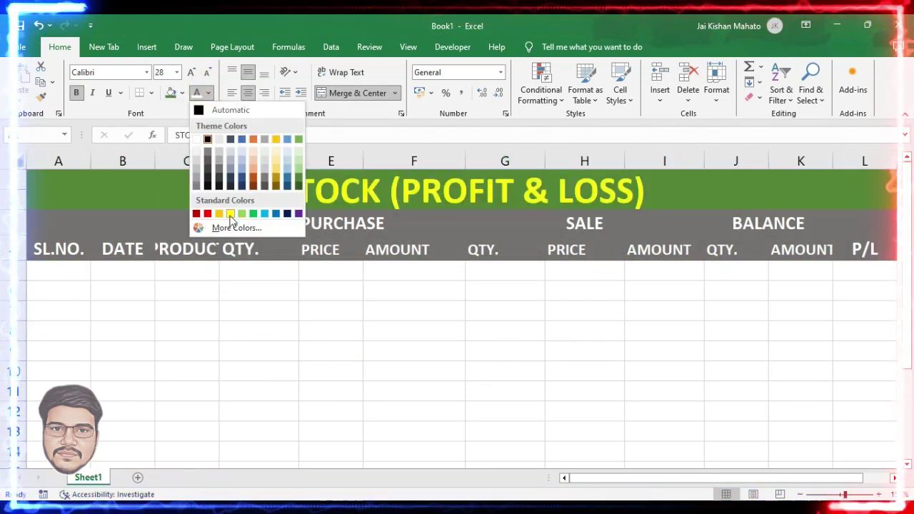
click(232, 214)
Enter 1 and 2 in cells A5:A6 and fill the serial number series down the SL.NO. column
click(74, 273)
key(F1)
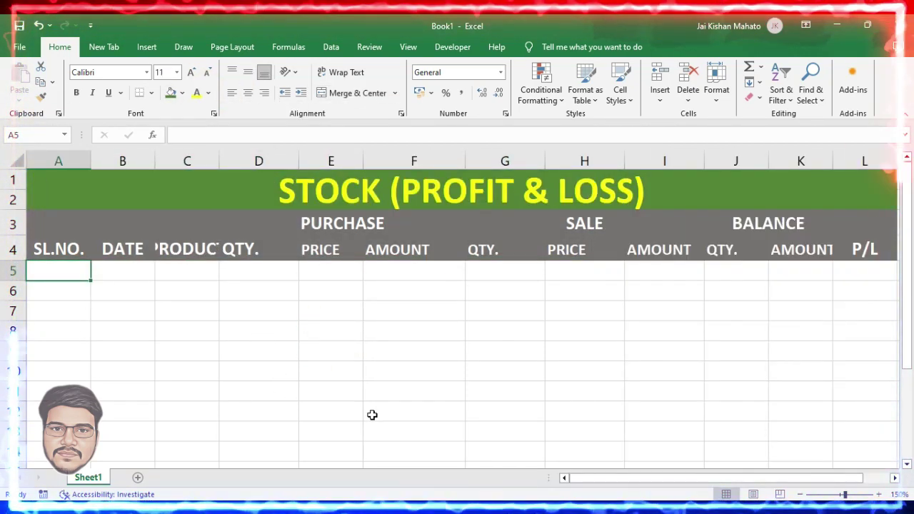
text(1)
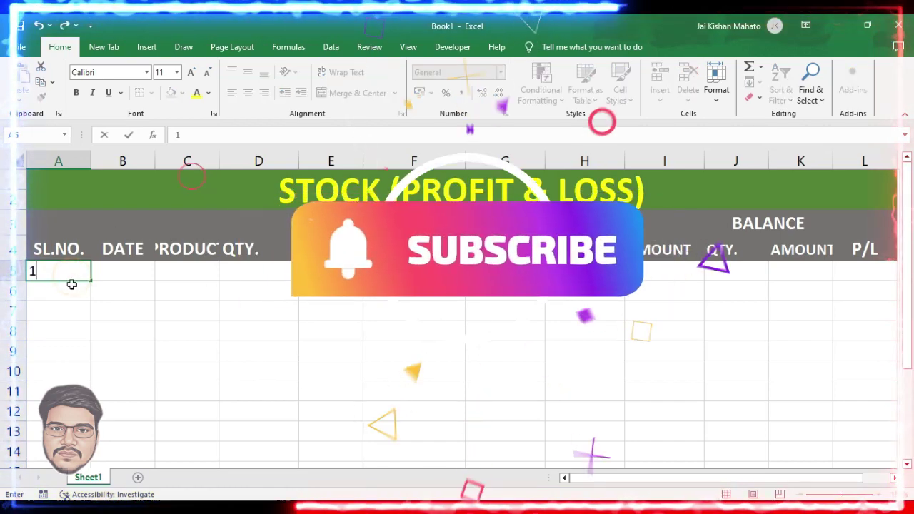
key(Return)
text(2)
drag(82, 269, 93, 375)
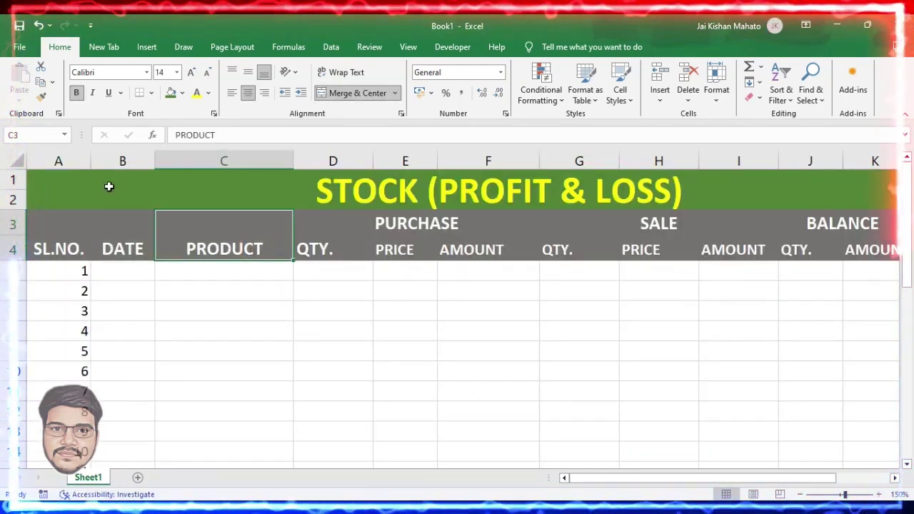
Apply All Borders to the whole table, from the title through the last numbered row
drag(108, 186, 422, 461)
scroll(479, 355, up, 5)
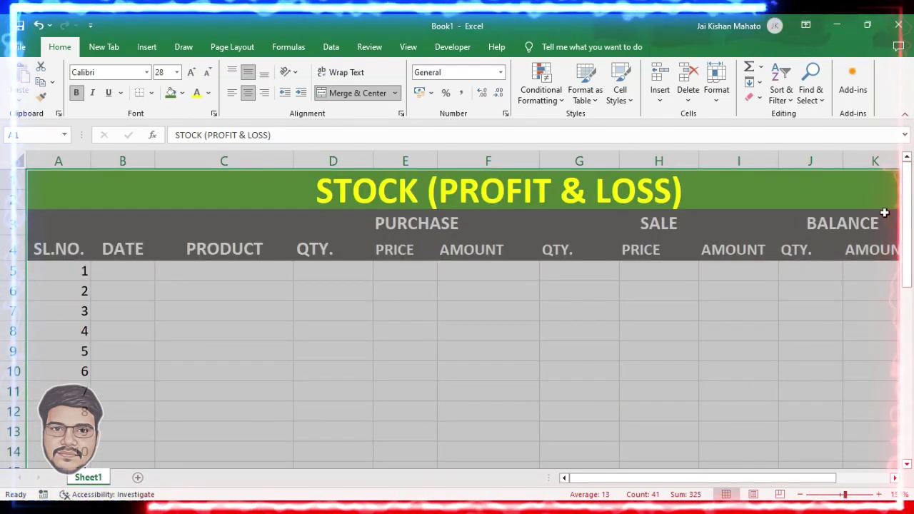
click(151, 93)
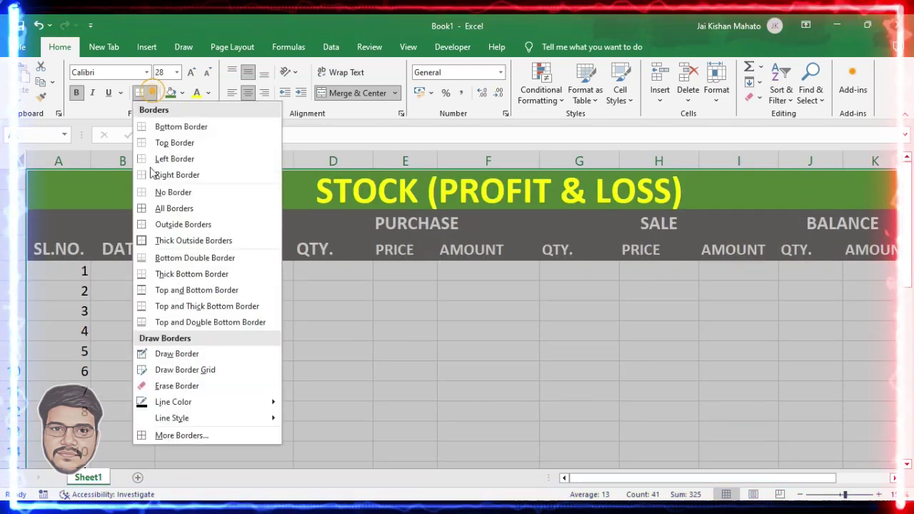
click(178, 207)
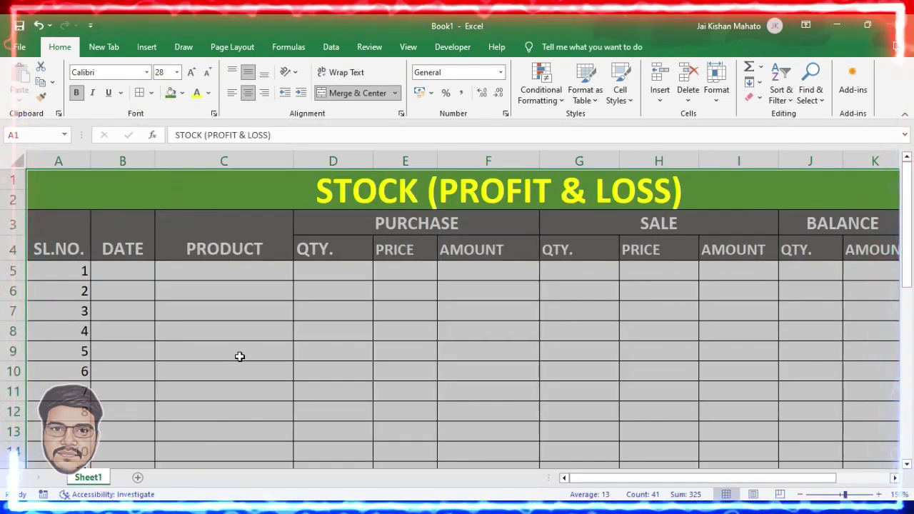
click(333, 410)
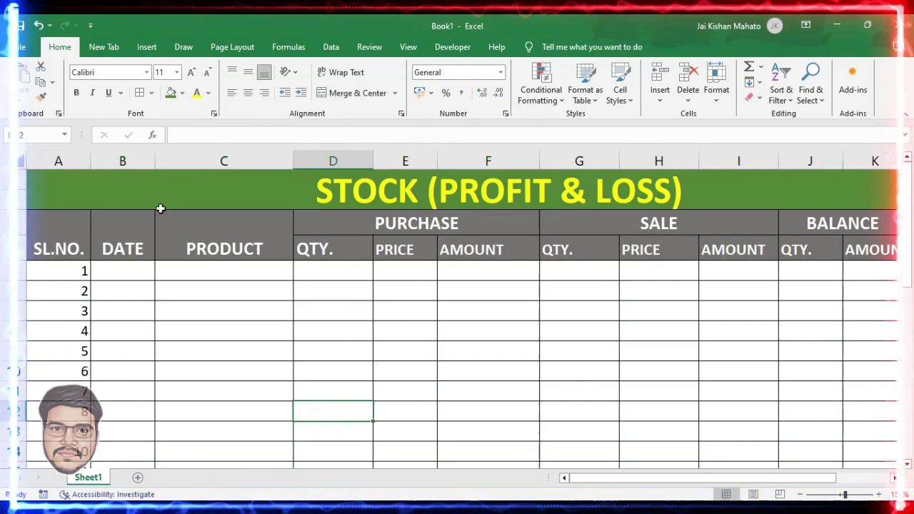
Format the DATE column B with the Date category and the type 14-03-2012
click(149, 159)
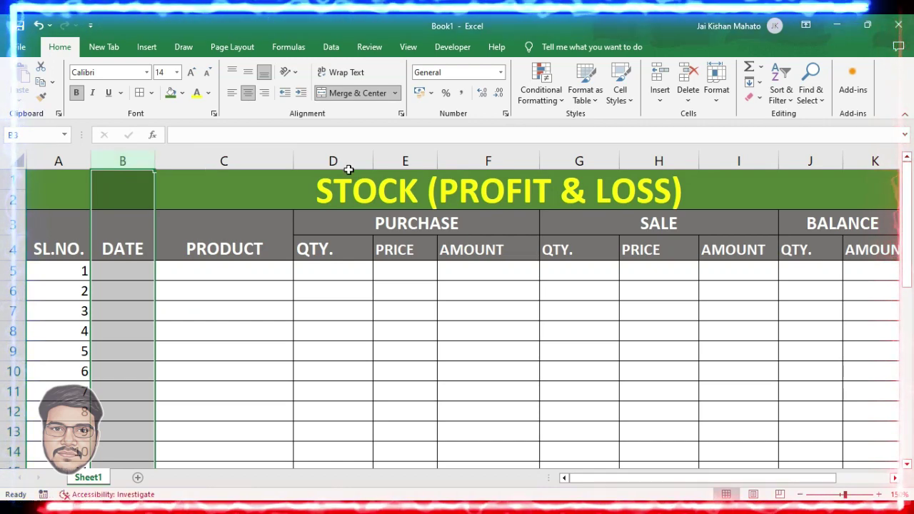
click(506, 114)
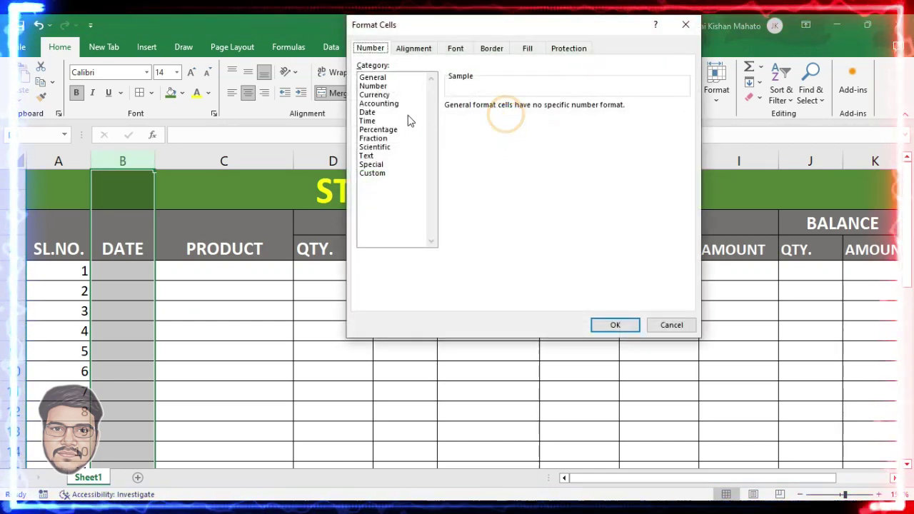
click(370, 113)
click(483, 136)
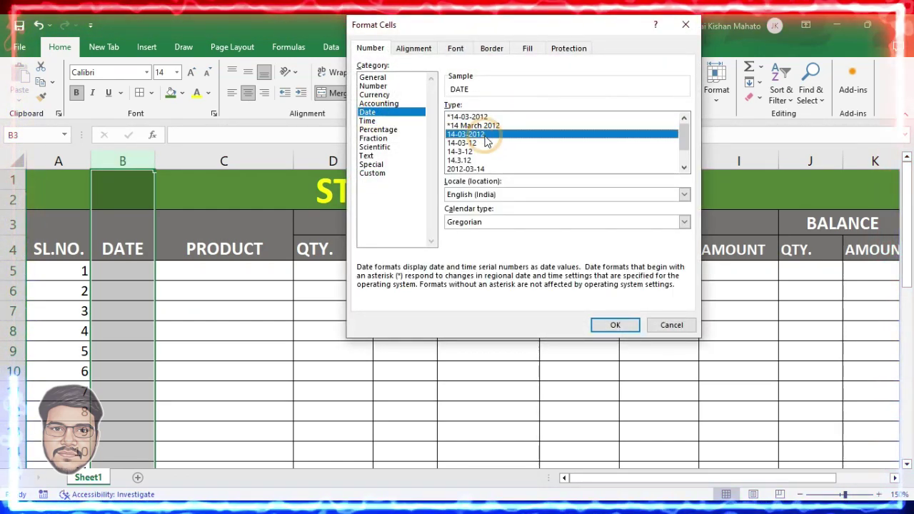
click(614, 325)
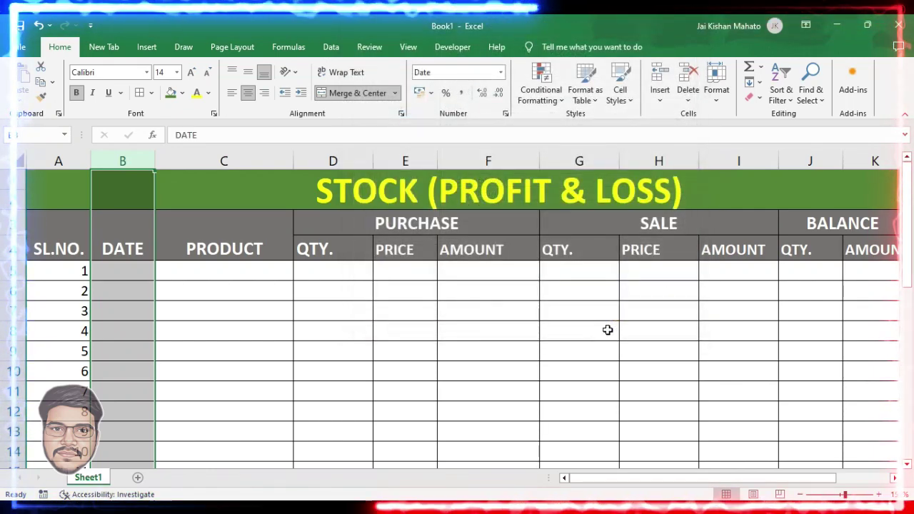
Enter the date 22-10-2023 in B5 and the product "MOBILE CHARGER" in C5
click(82, 271)
click(127, 273)
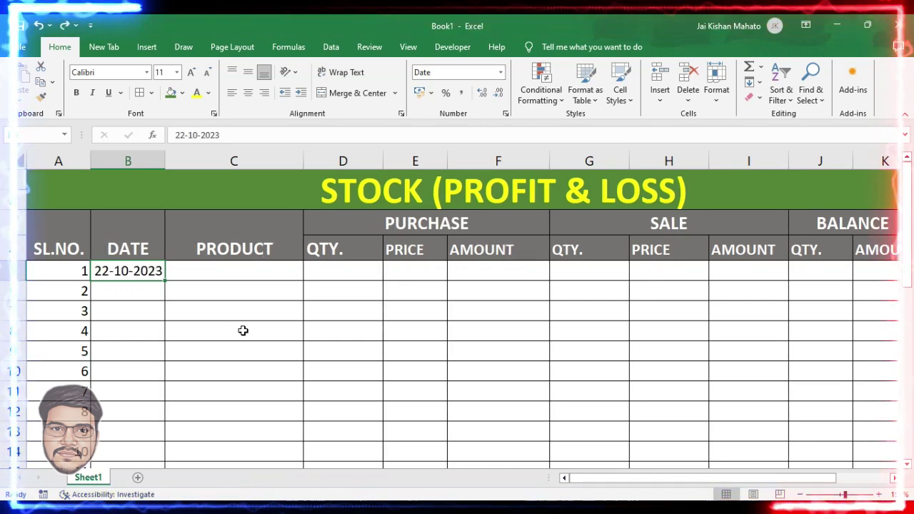
click(239, 275)
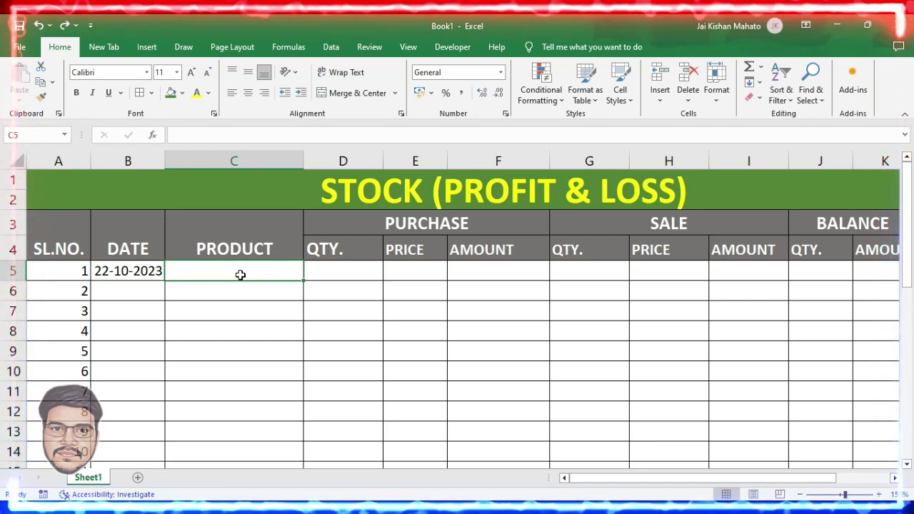
text(MOBILE)
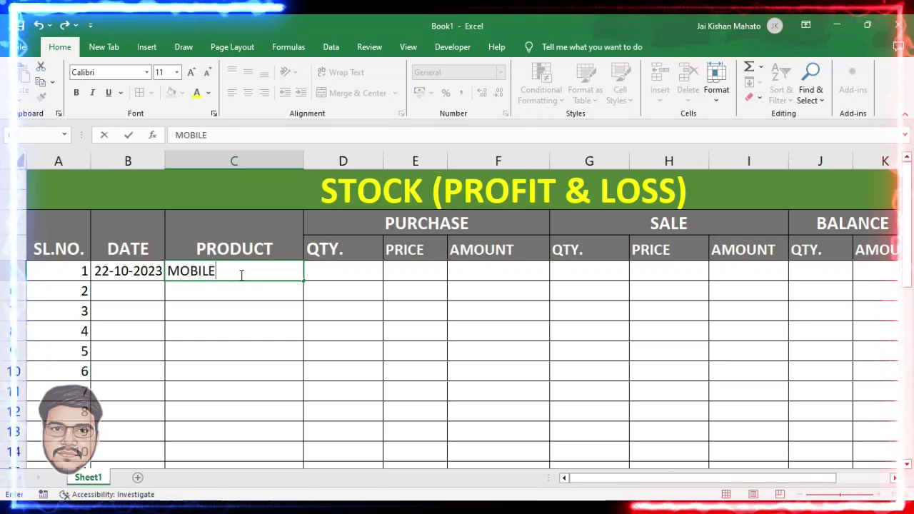
text(GER)
key(Tab)
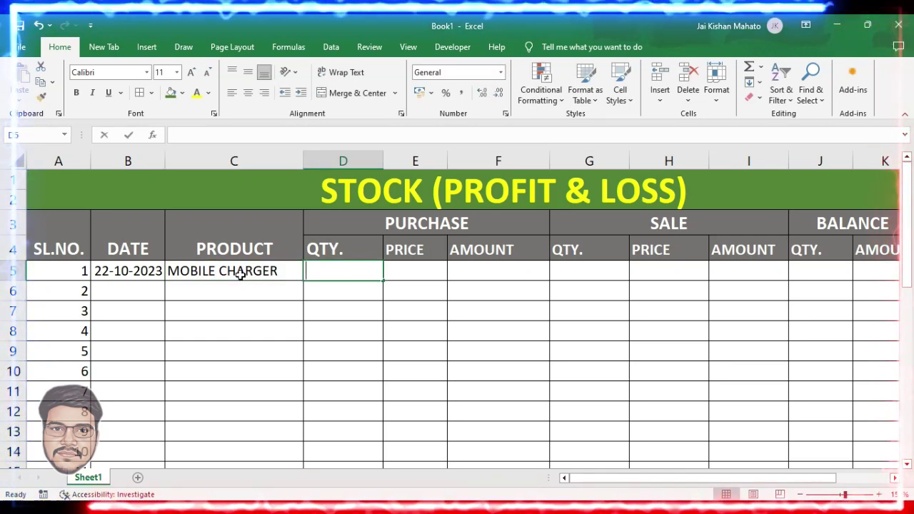
Enter the purchase quantity 40 in D5 and the purchase price 180 in E5
text(40)
key(Tab)
text(180)
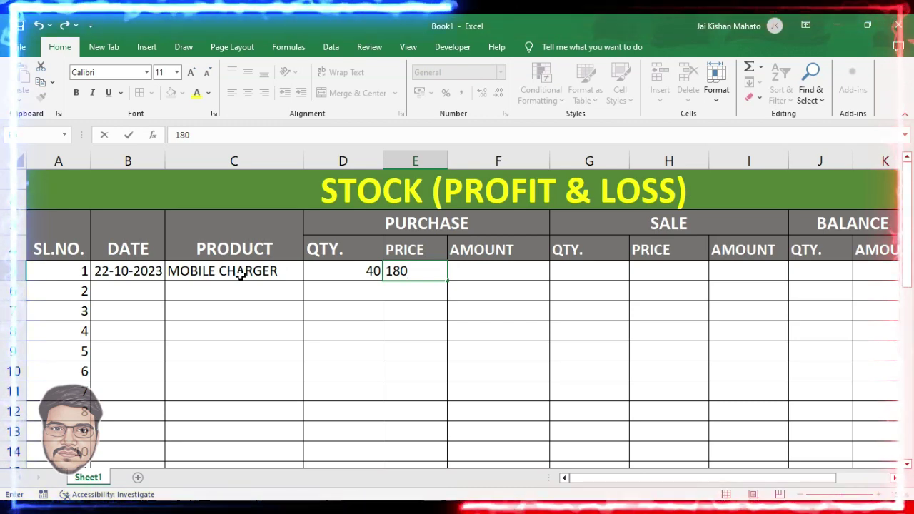
key(Tab)
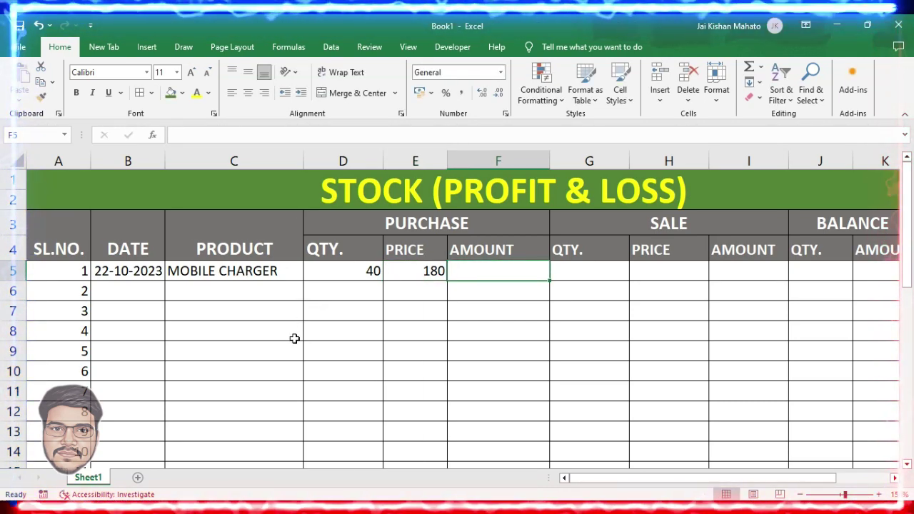
Calculate the purchase amount in F5 with the formula =D5*E5
text(=)
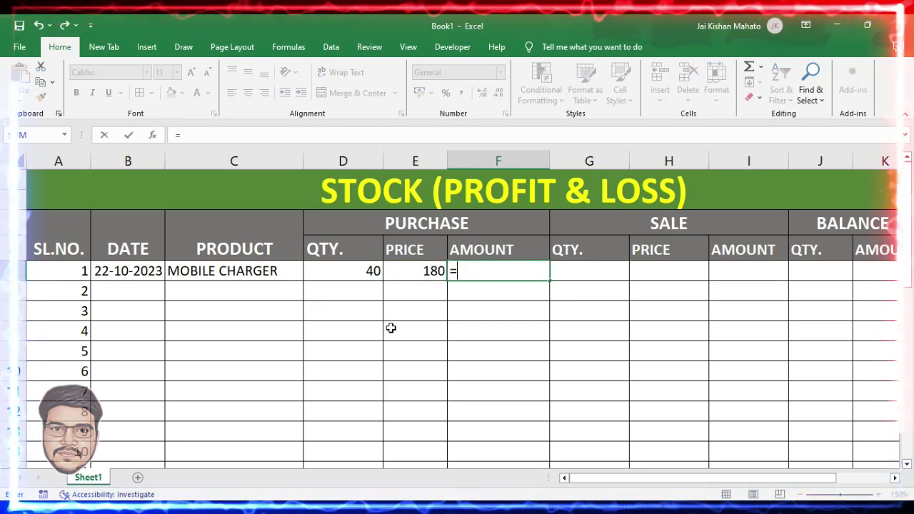
click(372, 271)
text(*)
click(418, 275)
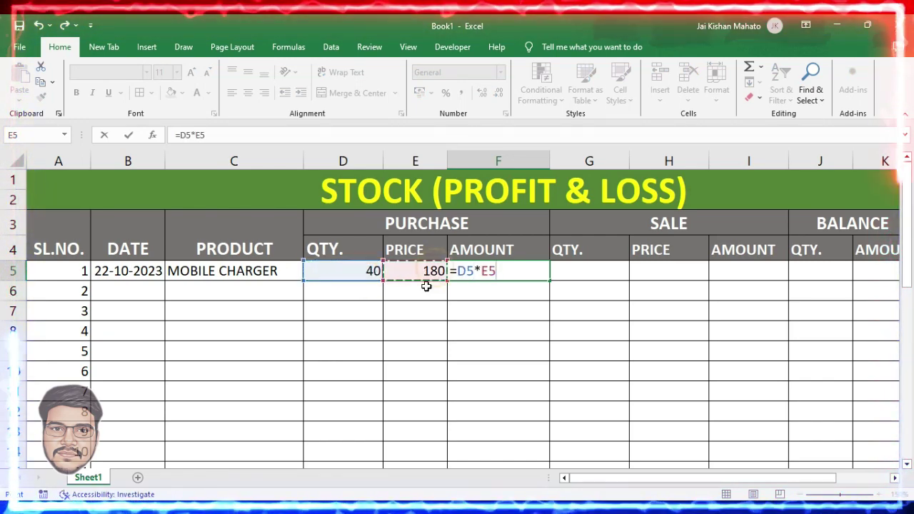
key(Return)
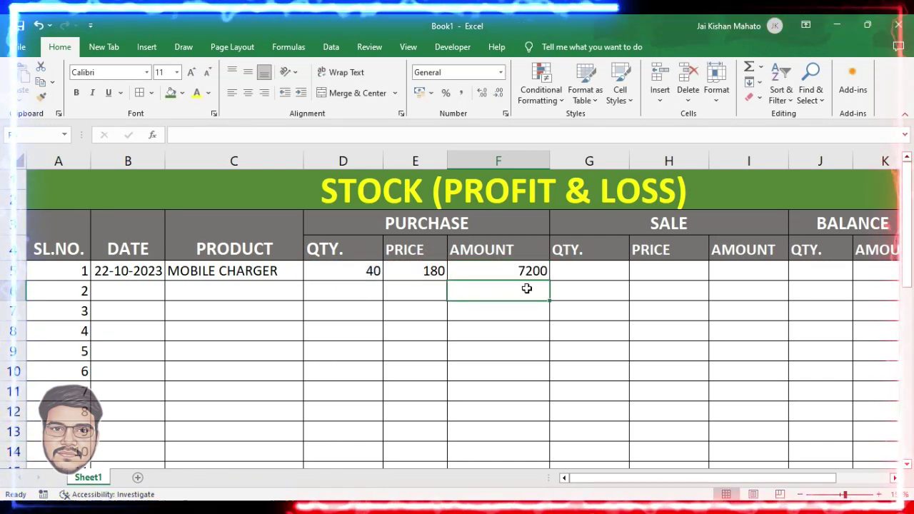
Enter the sale quantity 15 in G5 and the sale price 250 in H5
click(589, 271)
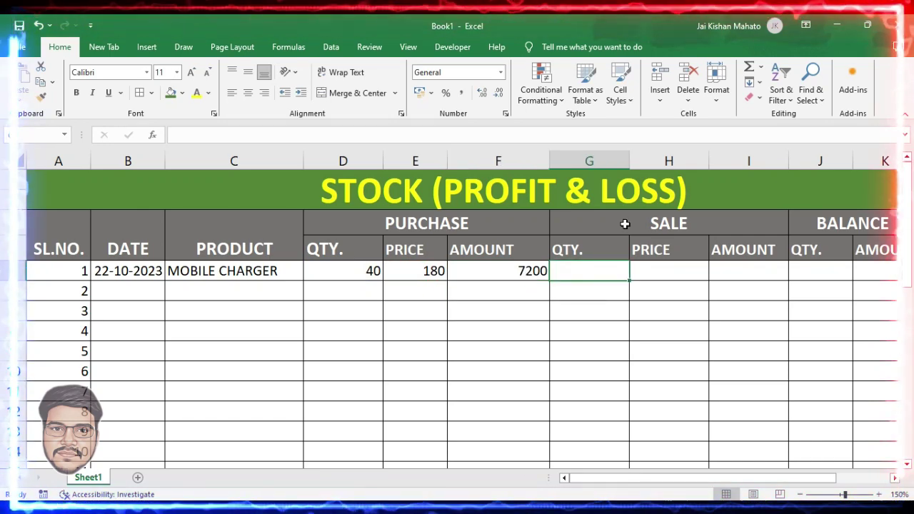
click(639, 271)
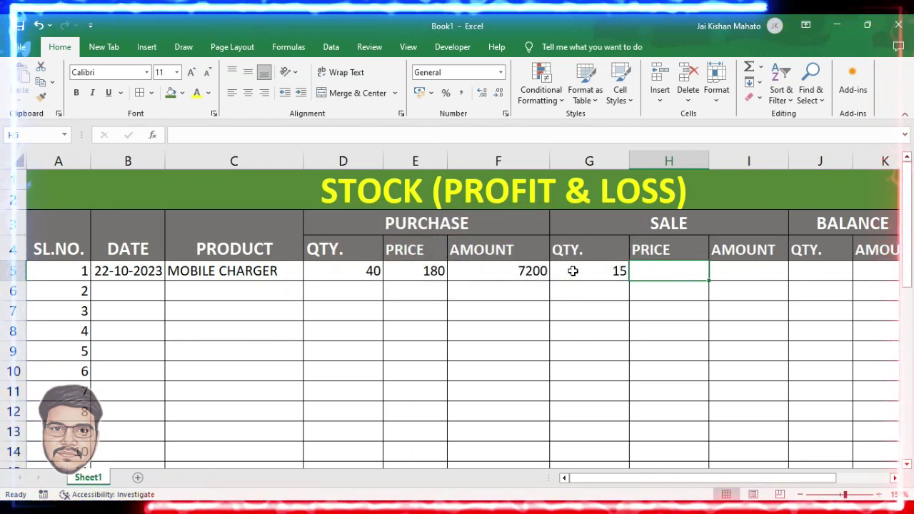
text(250)
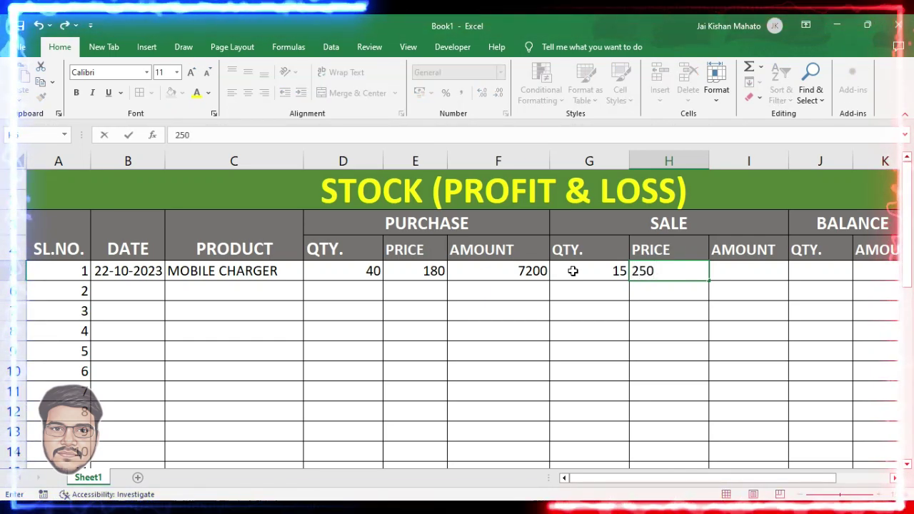
Calculate the sale amount in I5 with the formula =G5*H5
click(747, 274)
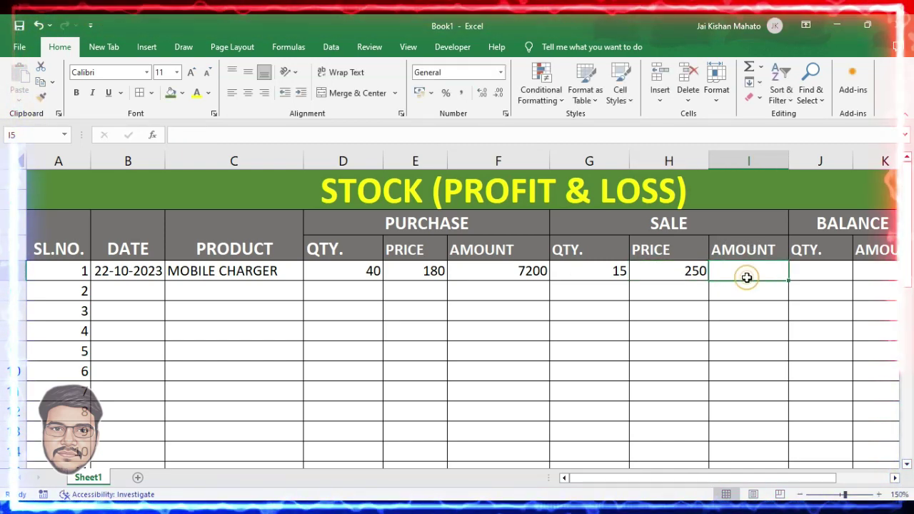
text(=)
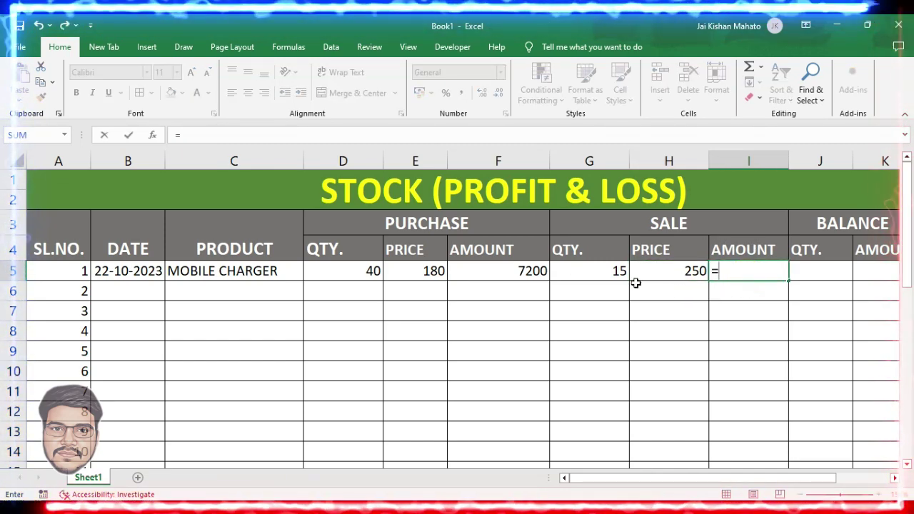
click(613, 272)
text(*)
click(674, 272)
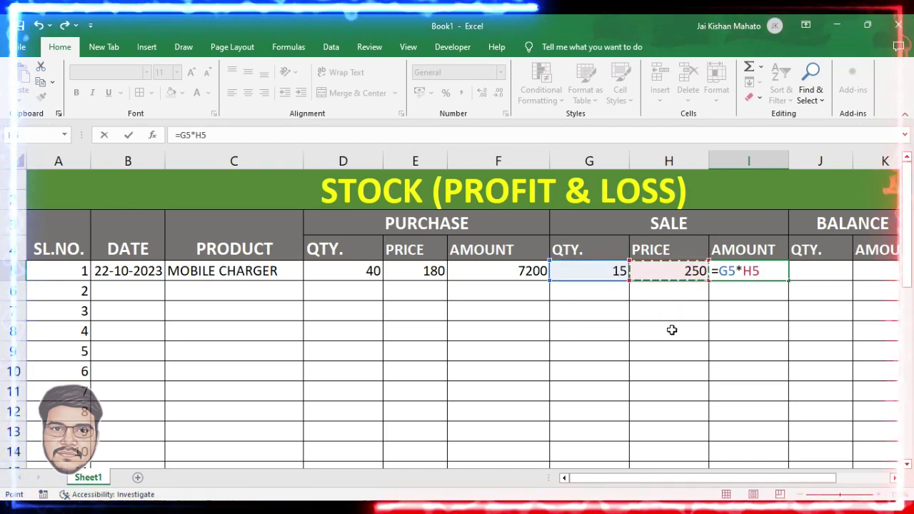
key(Return)
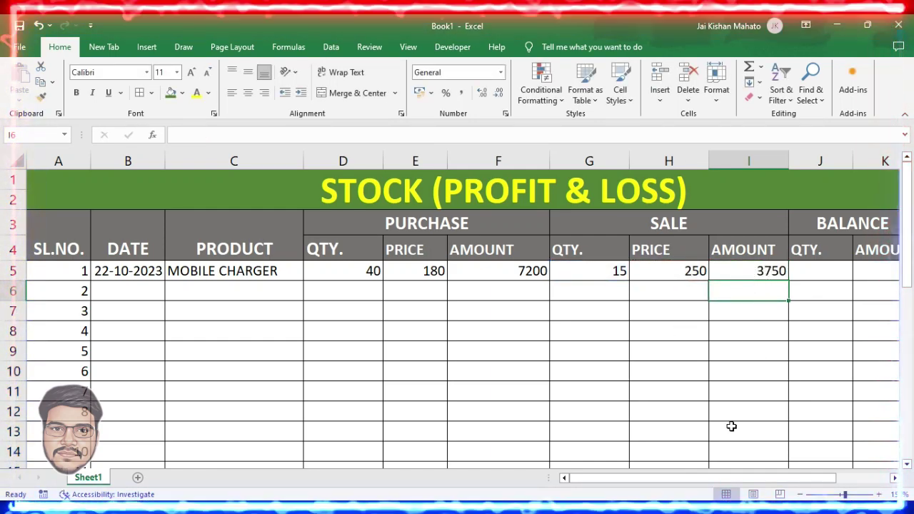
Widen column K to fit its AMOUNT header and calculate the balance quantity in J5 with =D5-G5
drag(703, 485, 759, 444)
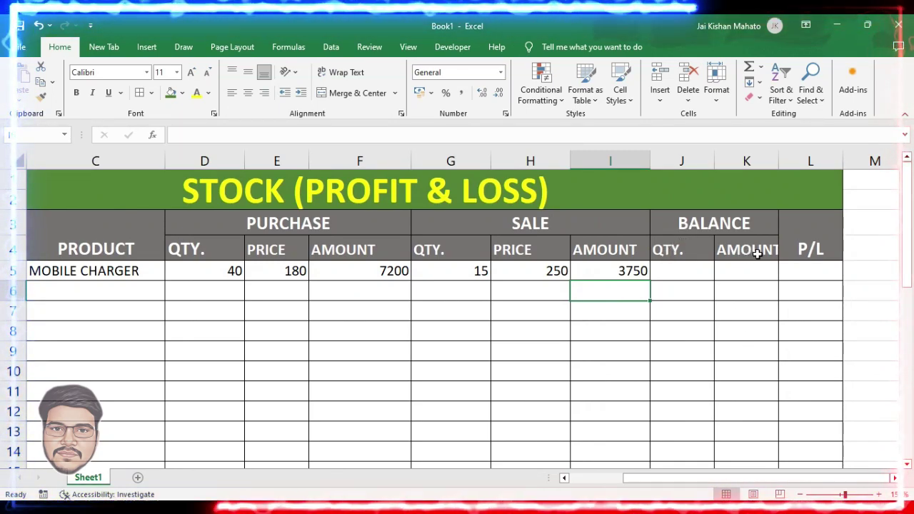
drag(779, 160, 791, 160)
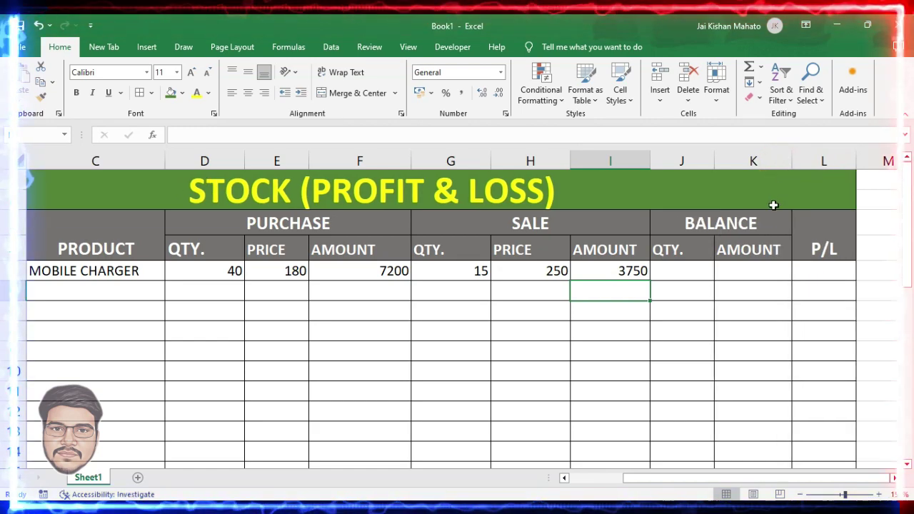
click(677, 266)
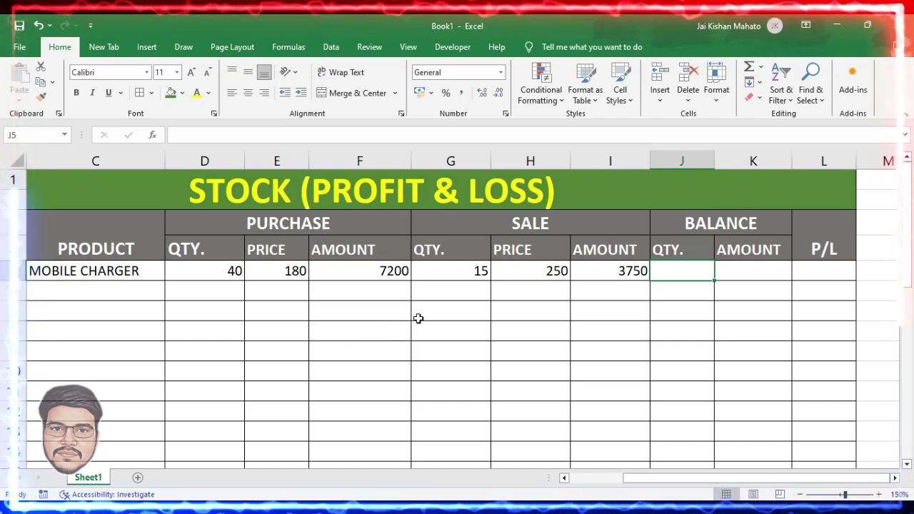
click(478, 273)
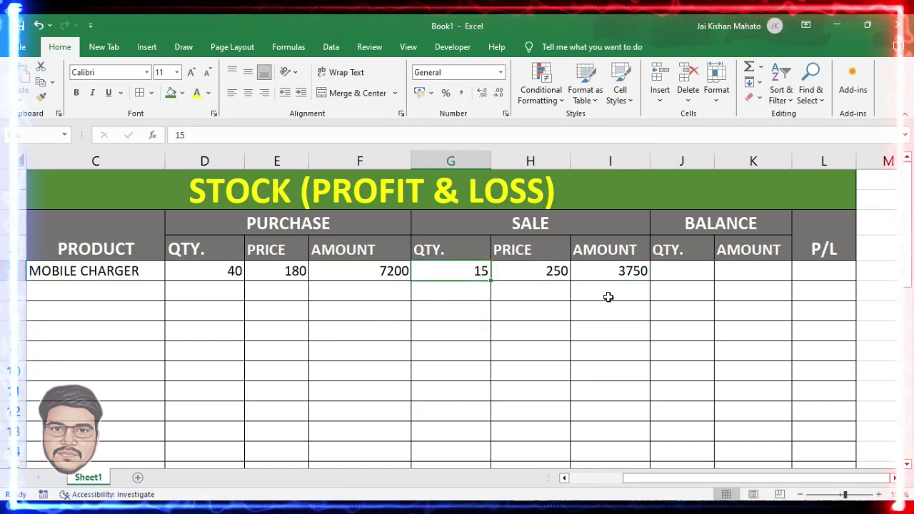
click(690, 268)
text(=)
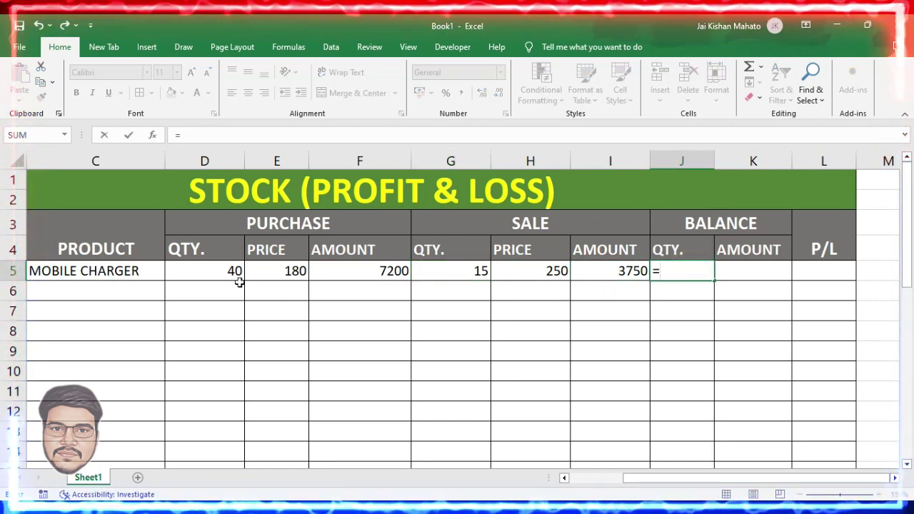
click(210, 264)
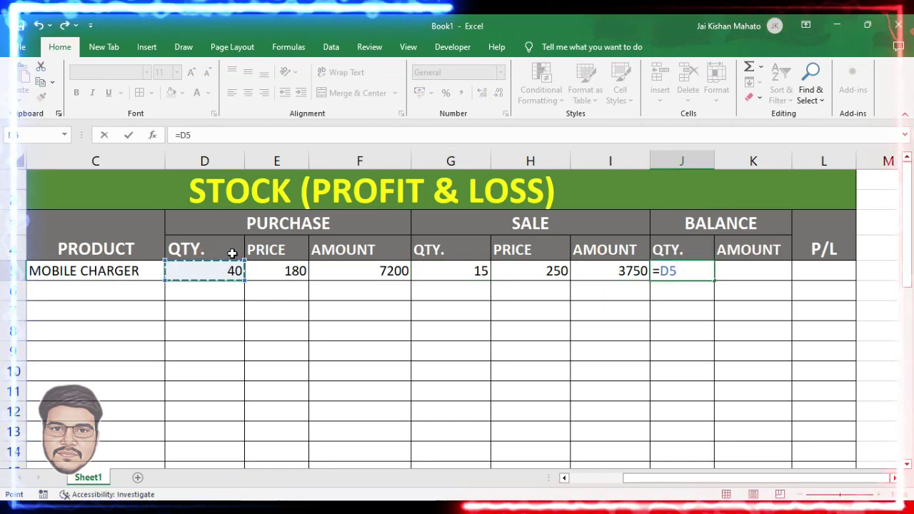
text(-)
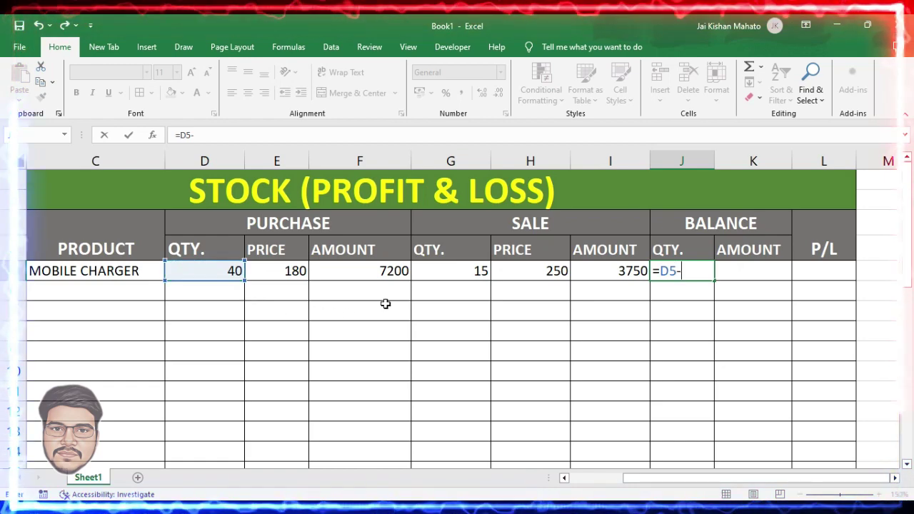
click(474, 267)
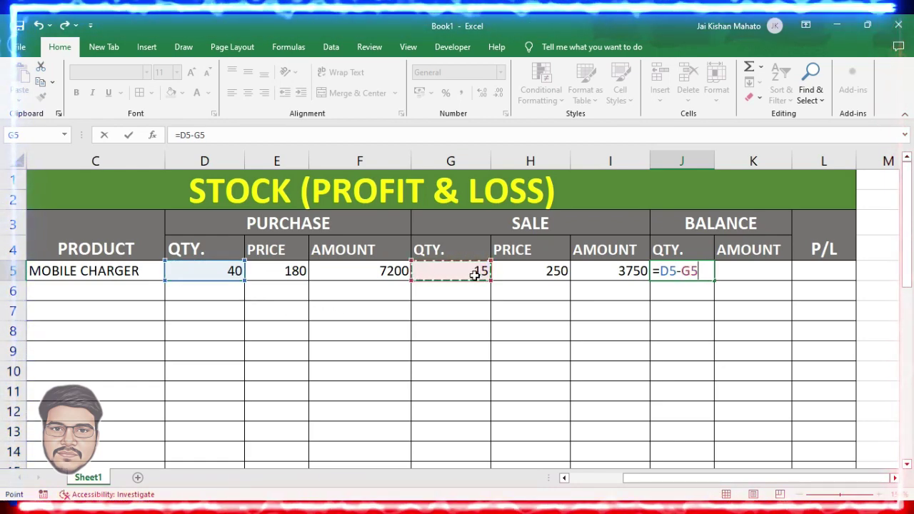
key(Return)
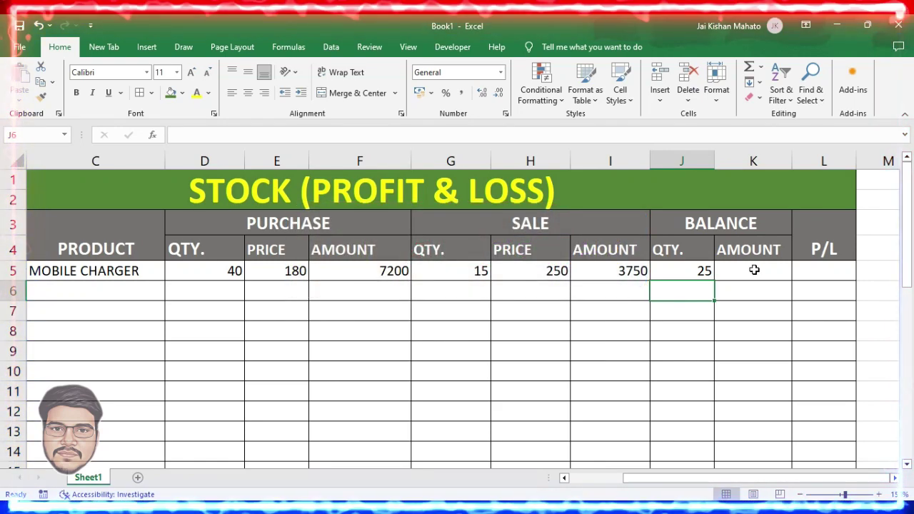
Calculate the balance amount in K5 from the balance quantity and purchase price with =J5*E5
click(754, 270)
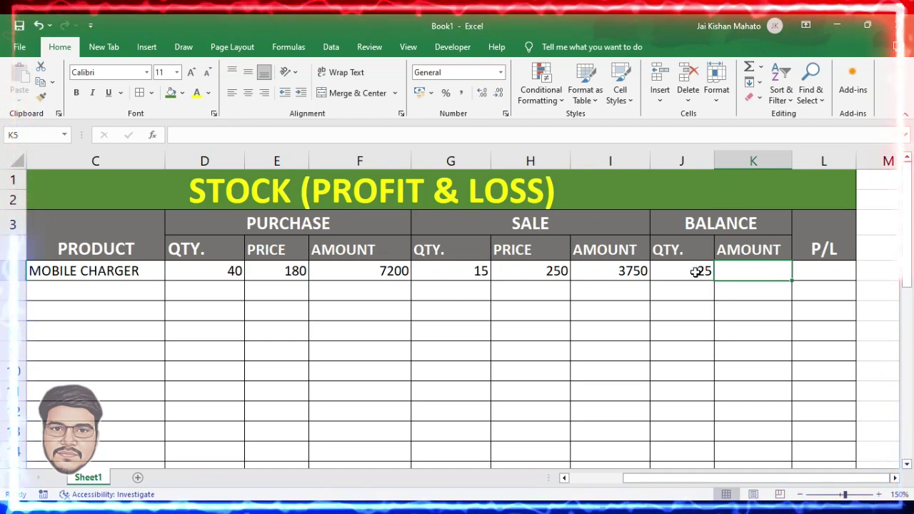
text(=)
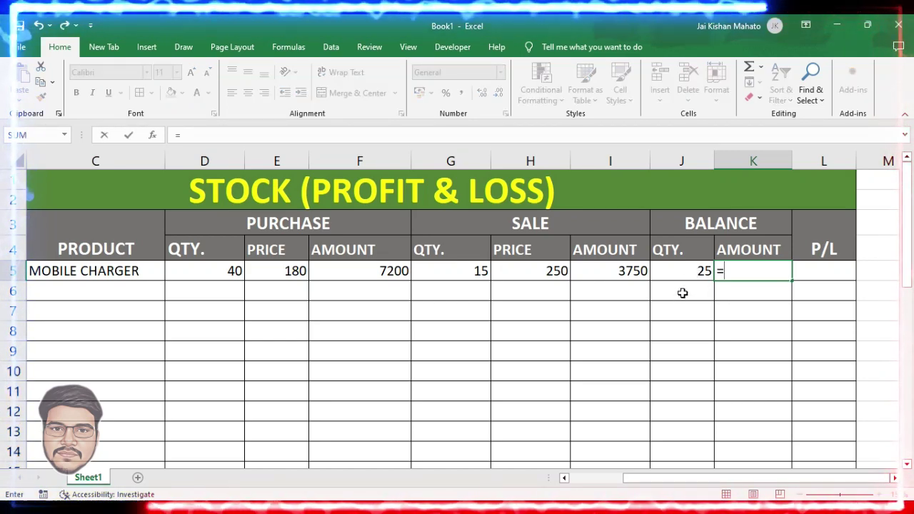
click(683, 275)
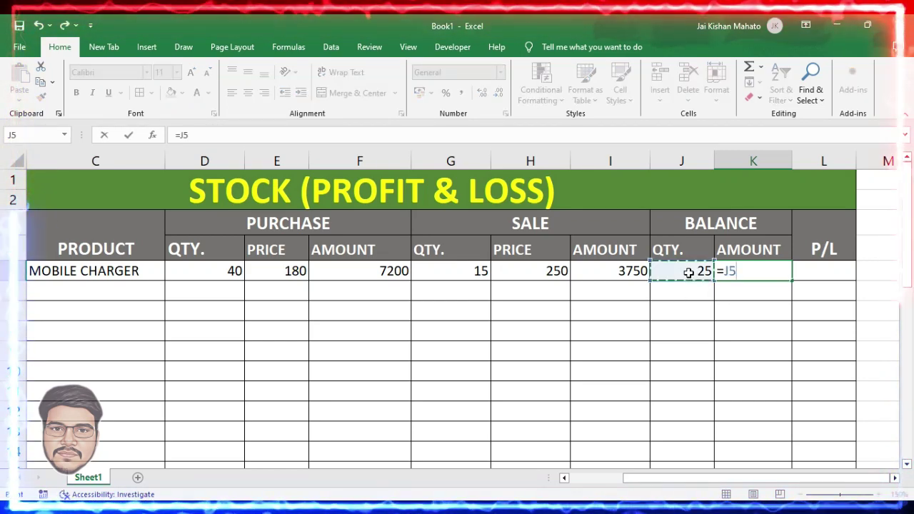
text(*)
click(288, 270)
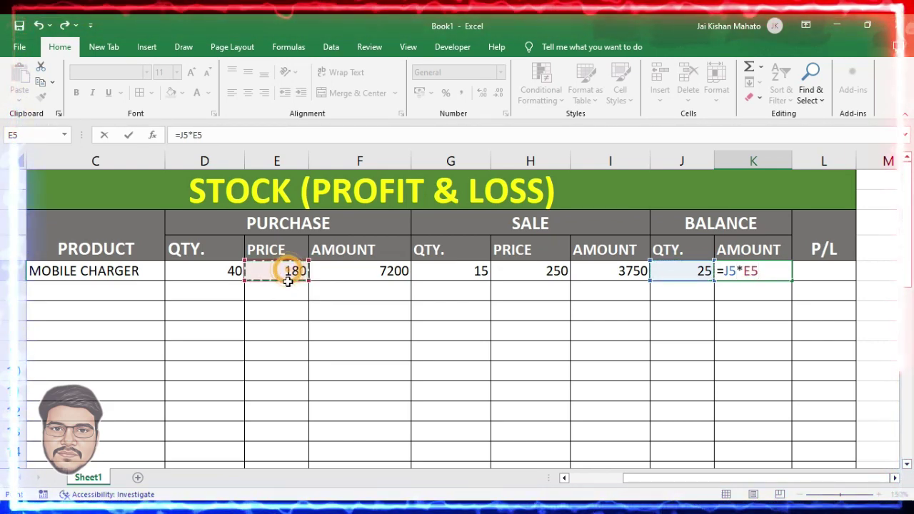
key(Return)
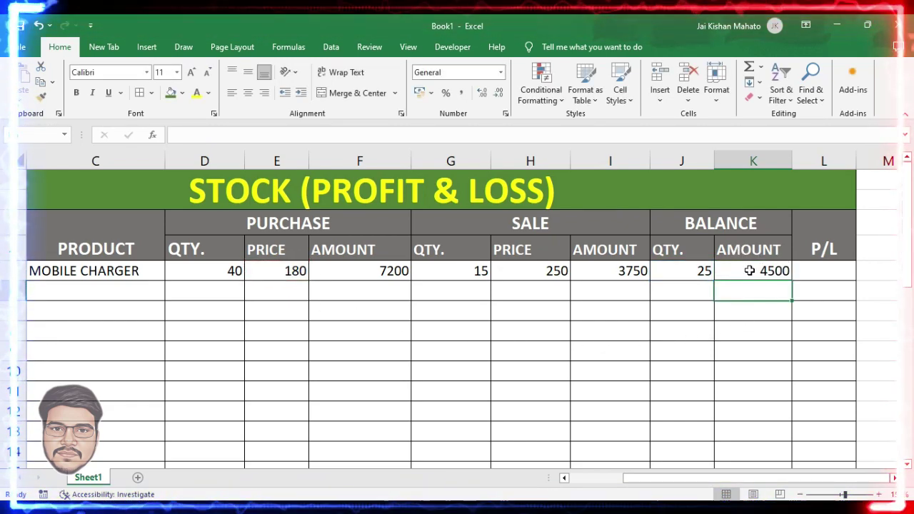
Calculate the profit or loss in L5 with the formula =K5+I5-F5
click(817, 271)
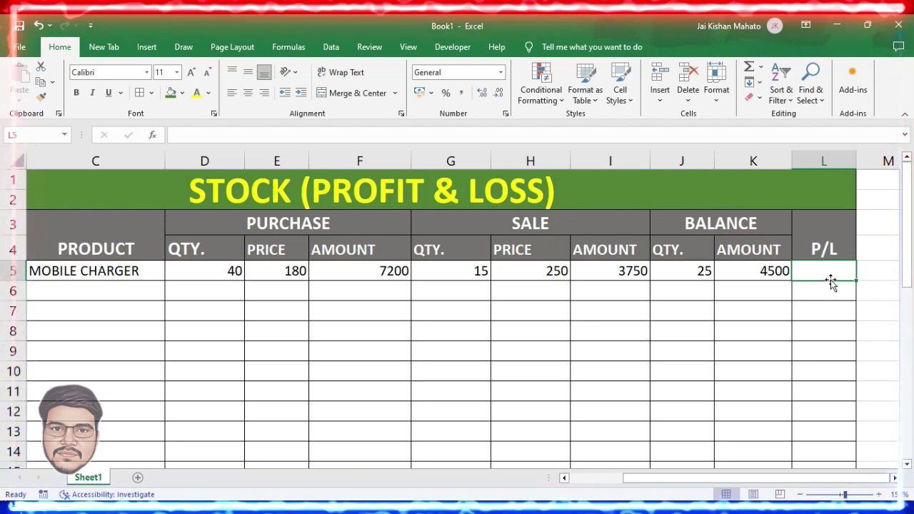
text(=)
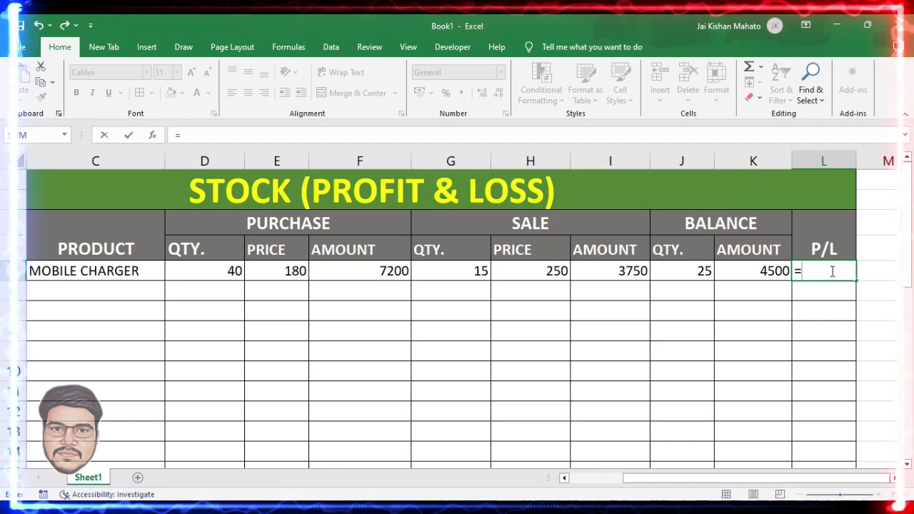
click(762, 277)
text(+)
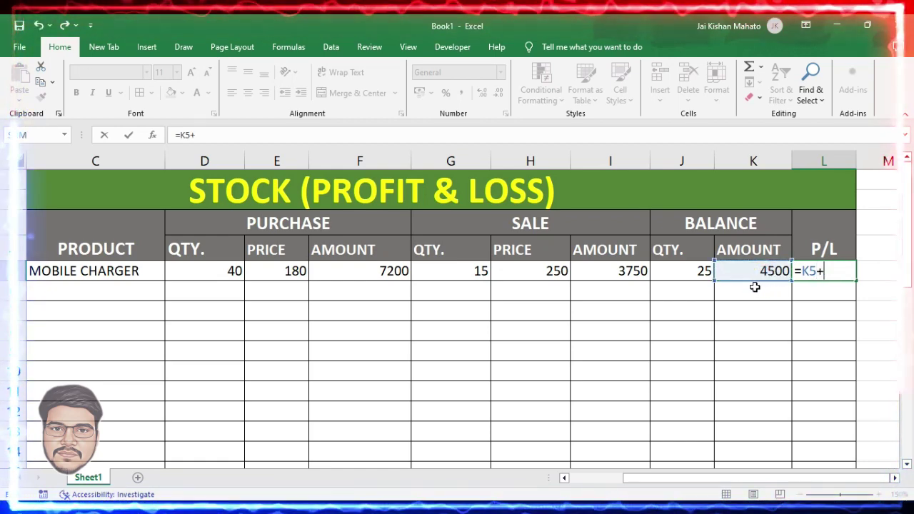
click(622, 273)
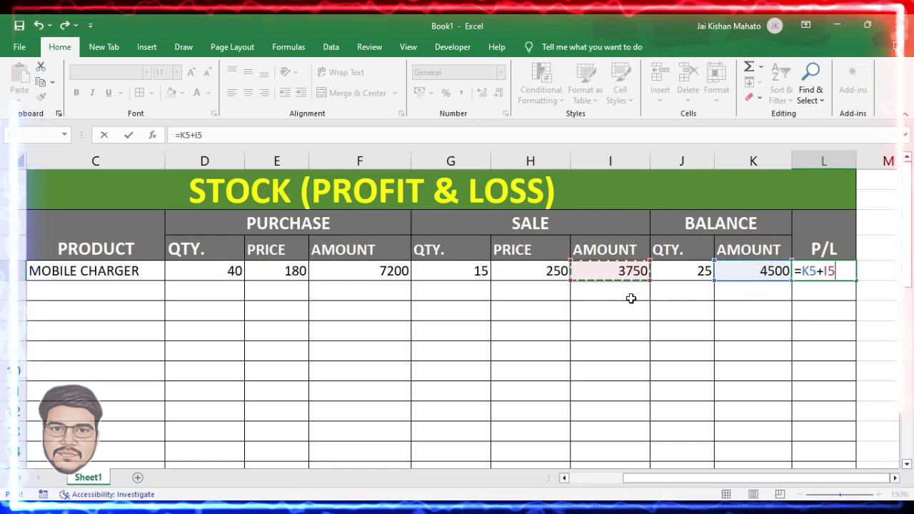
text(-)
click(374, 276)
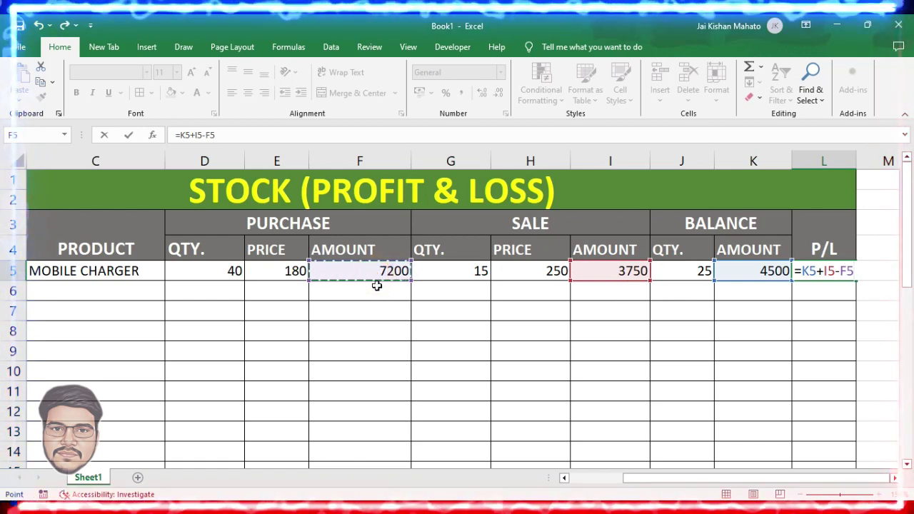
key(Return)
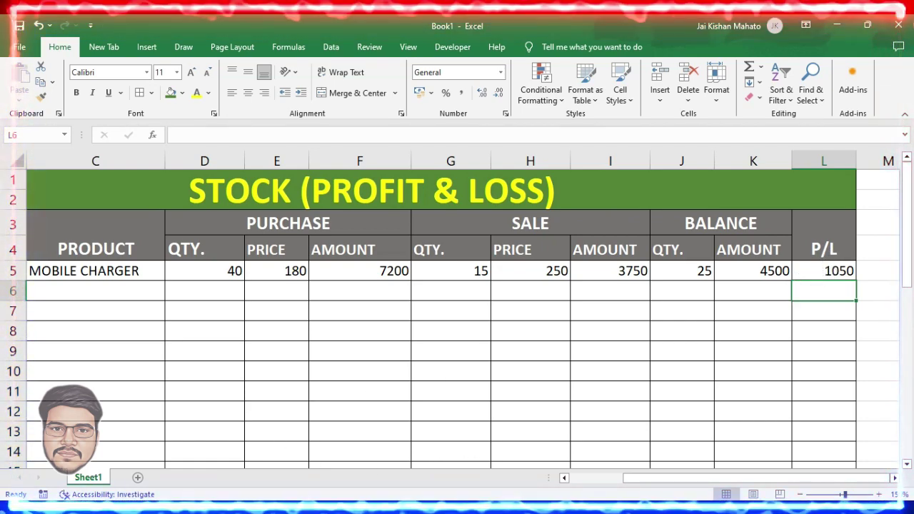
Fill the P/L formula from L5 down the numbered rows and the balance quantity formula from J5 down to row 13
click(798, 494)
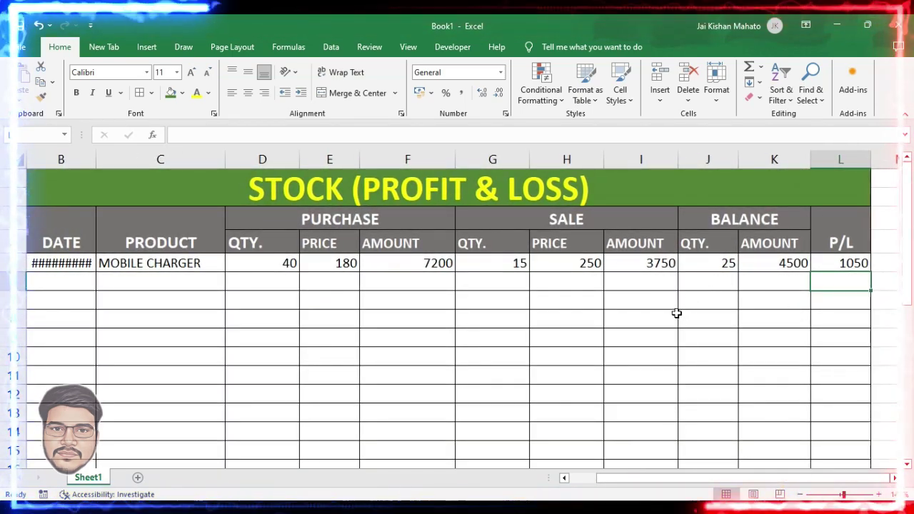
click(841, 262)
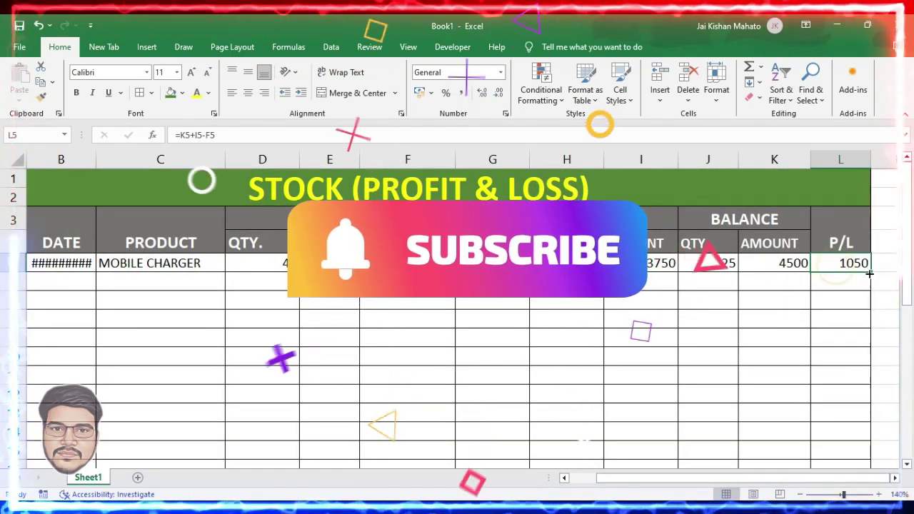
double_click(873, 270)
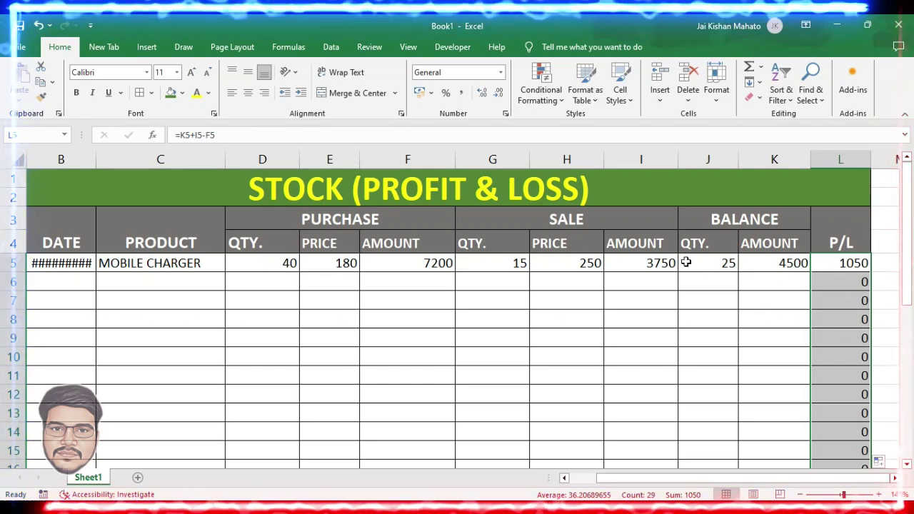
click(728, 266)
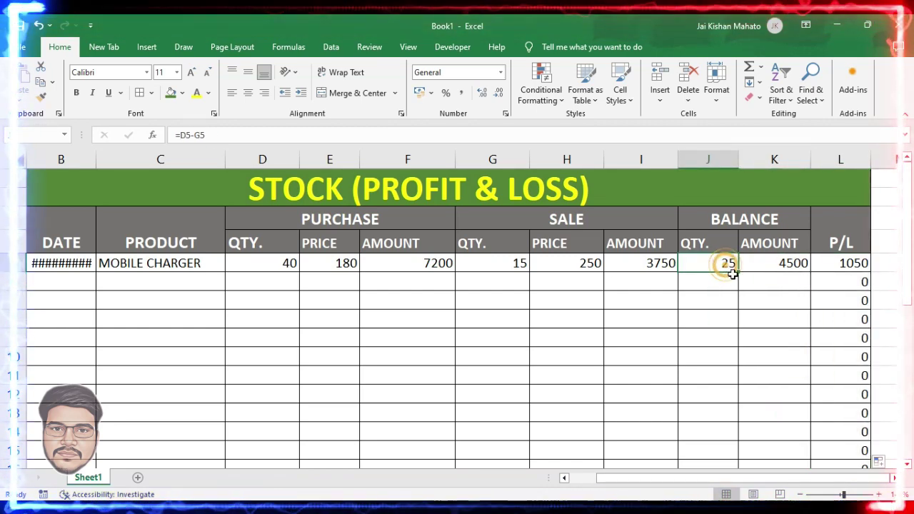
drag(739, 272, 739, 415)
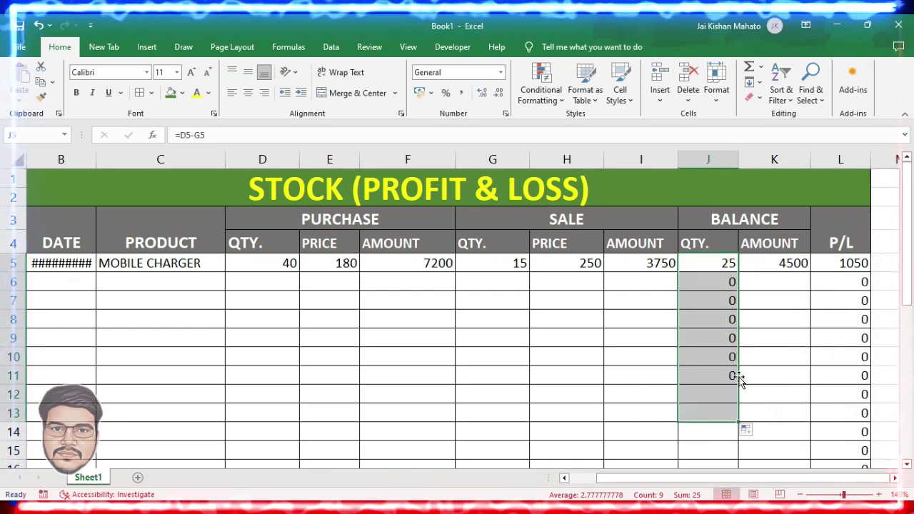
Fill the balance quantity formula in column J and the balance amount formula in K5 down to the last numbered row
double_click(738, 423)
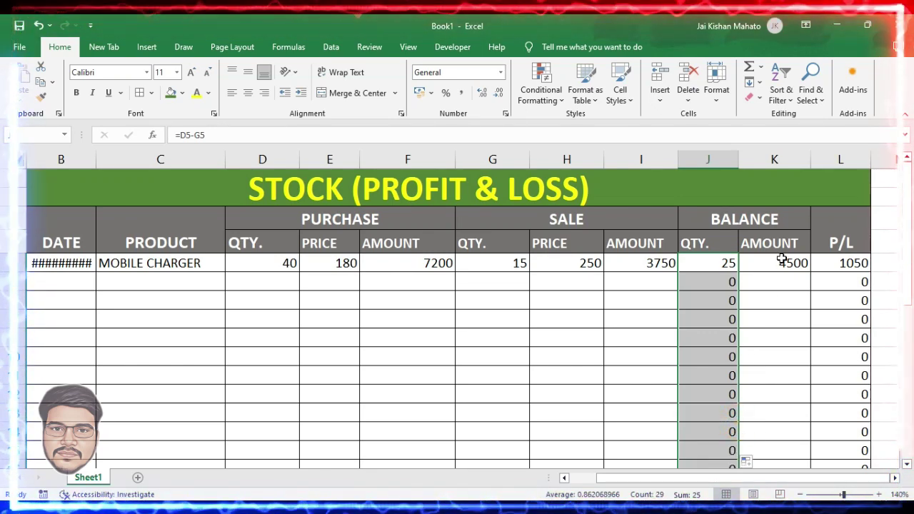
click(782, 261)
double_click(810, 272)
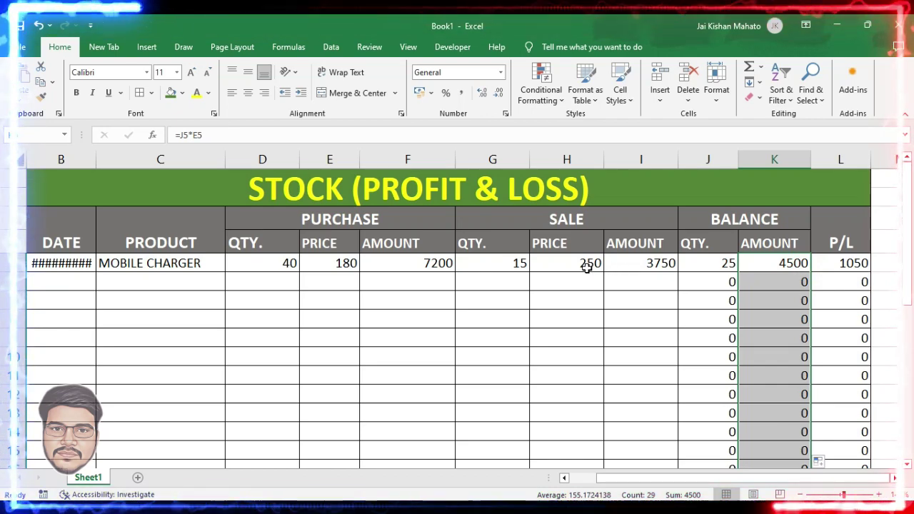
Fill the sale amount formula from I5 and the purchase amount formula from F5 down the numbered rows
click(651, 265)
double_click(676, 273)
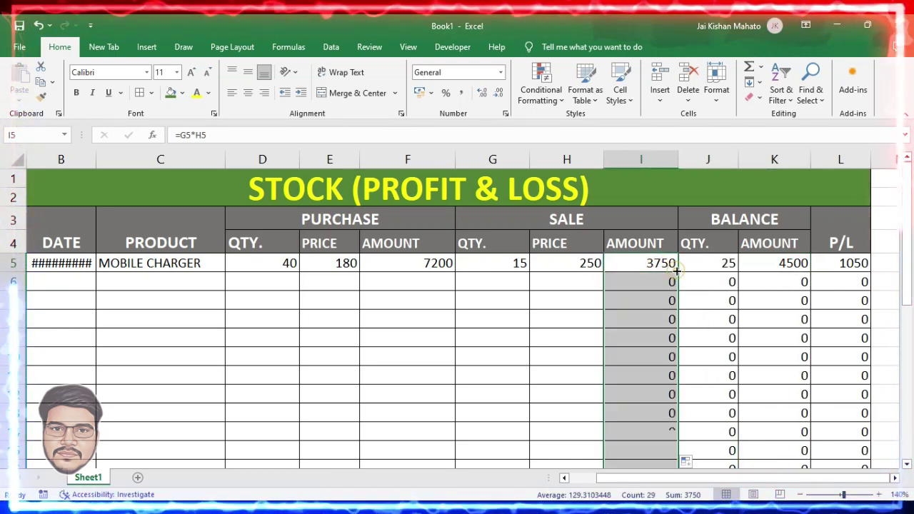
click(439, 266)
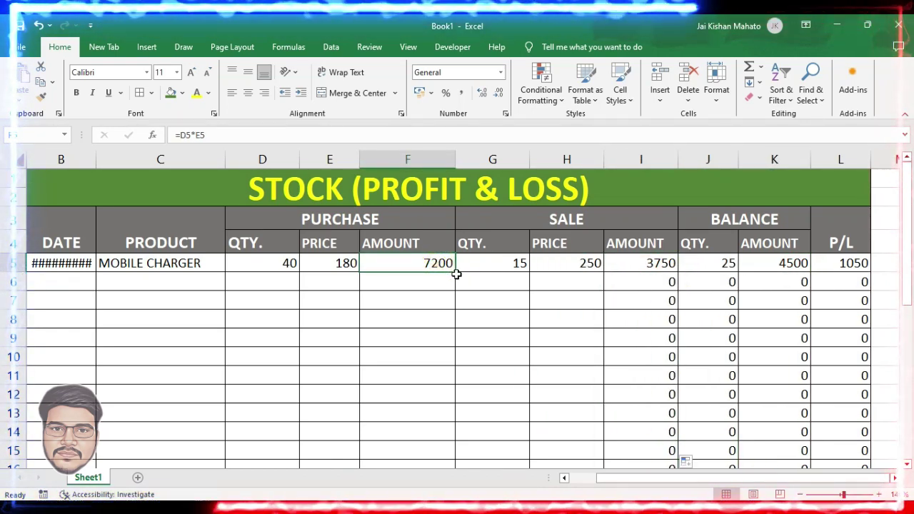
double_click(455, 272)
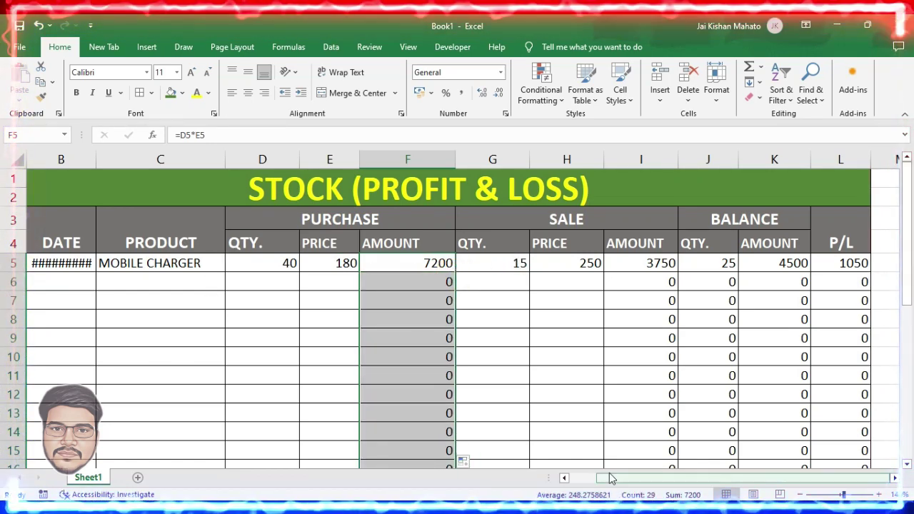
Widen the DATE column to fit its dates and enter the date 22/10 and the product BACK COVER in row 6
drag(625, 478, 577, 488)
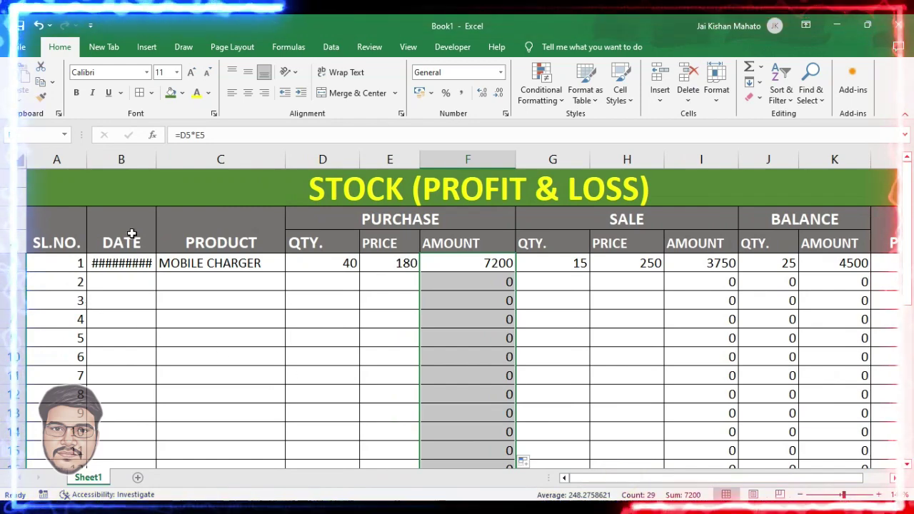
drag(155, 156, 178, 156)
click(124, 285)
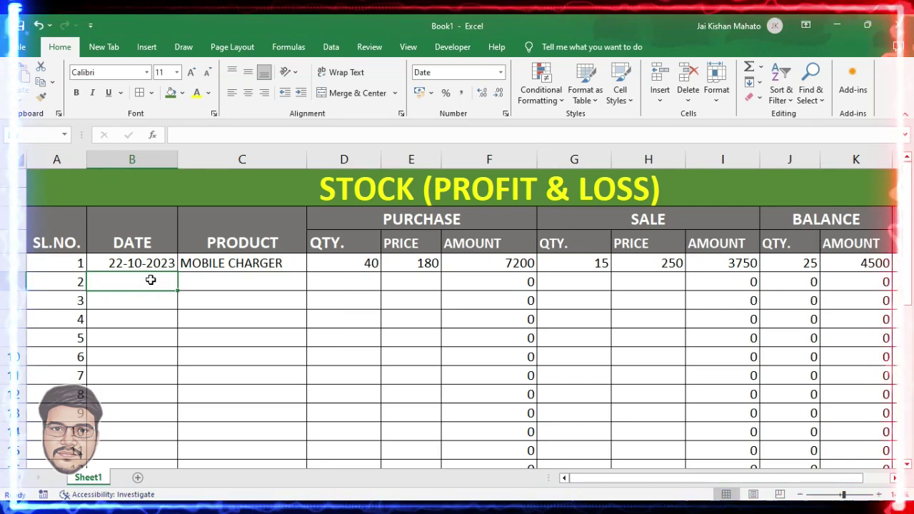
text(22/10)
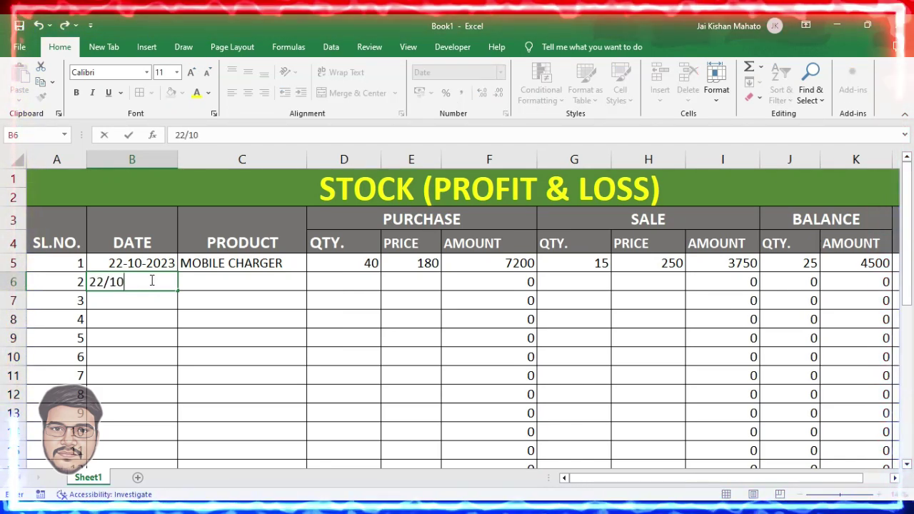
key(Tab)
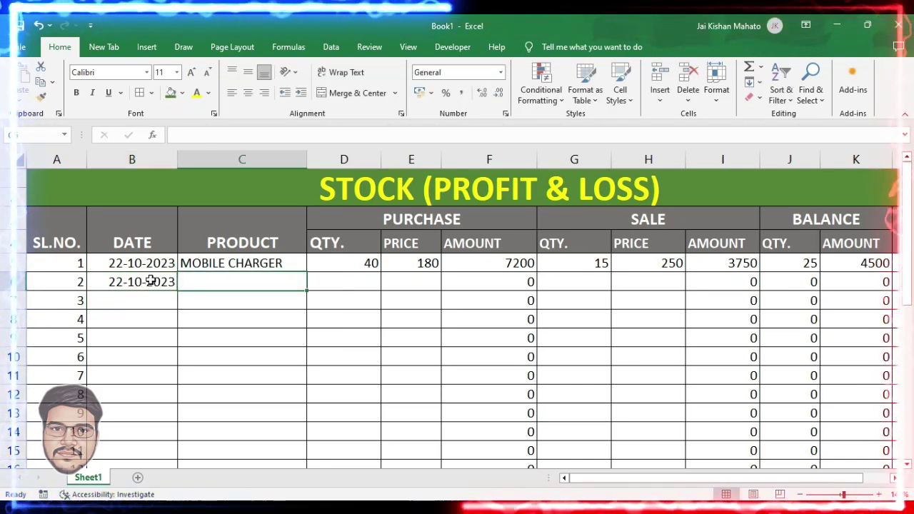
text(B)
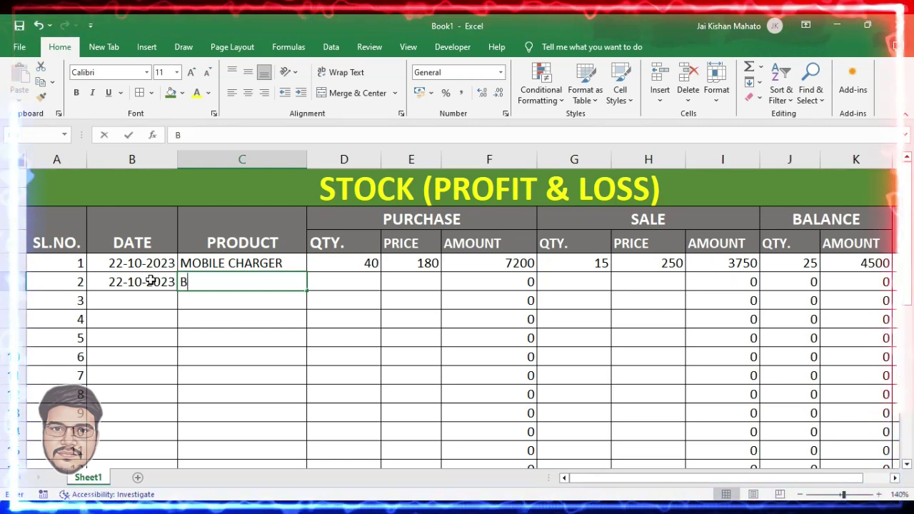
text(ACK COVER)
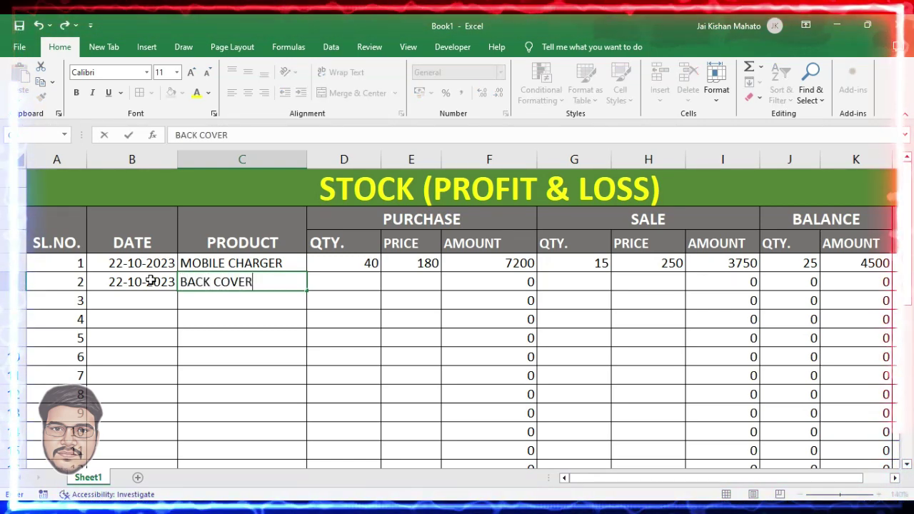
key(Tab)
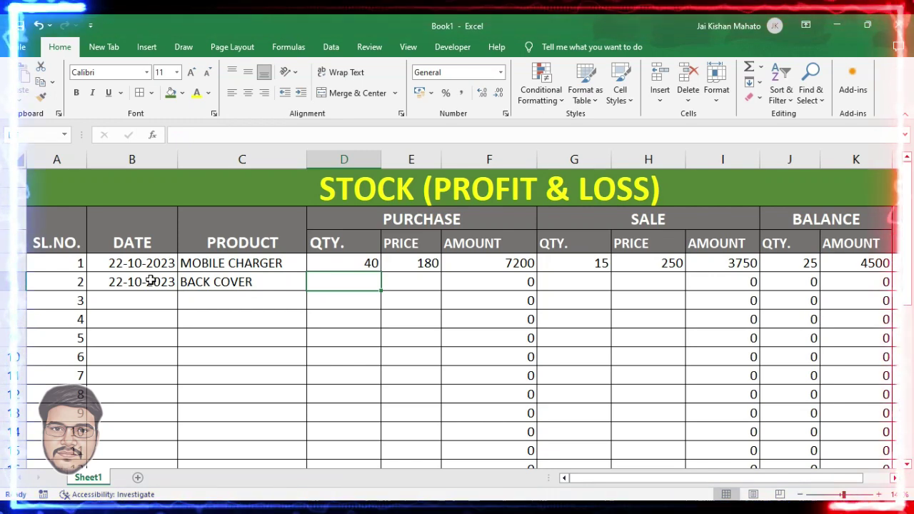
Enter a purchase quantity of 50 and a purchase price of 80 for BACK COVER
text(50)
key(Tab)
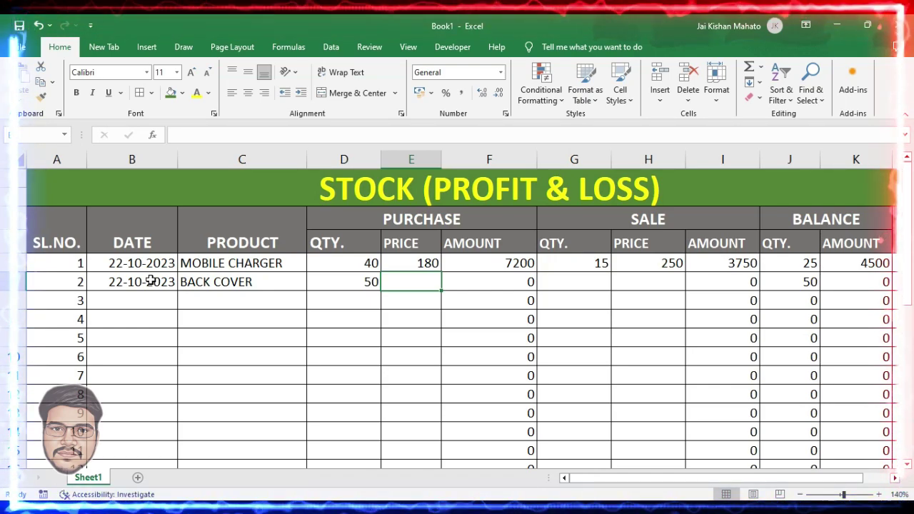
text(80)
key(Tab)
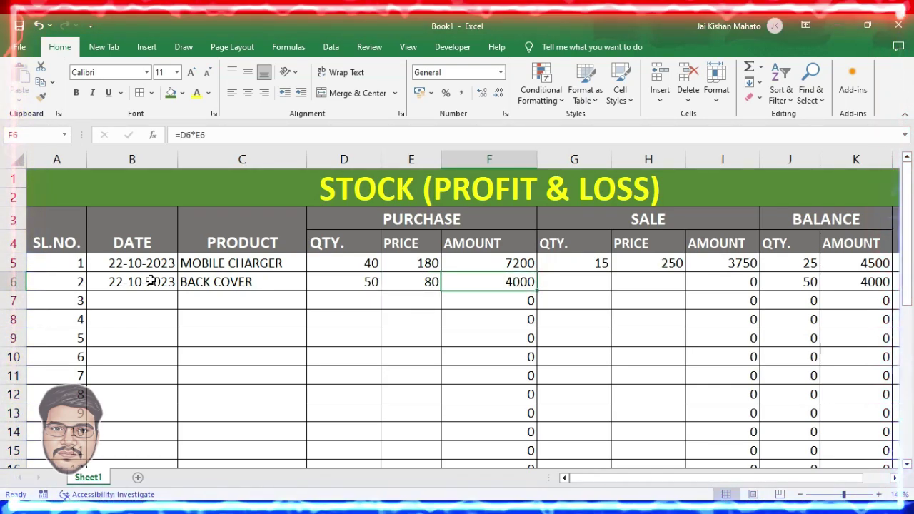
Enter a sale quantity of 30 and a sale price of 120 for BACK COVER
key(Tab)
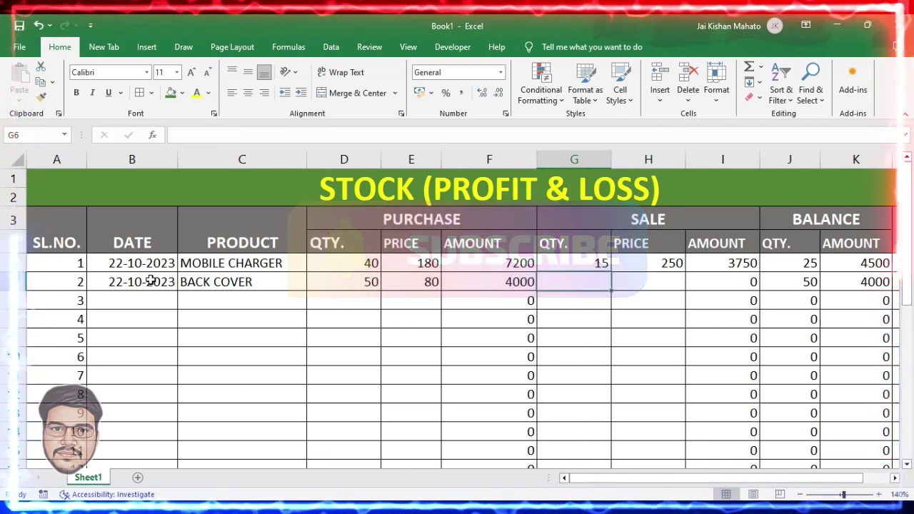
text(30)
key(Tab)
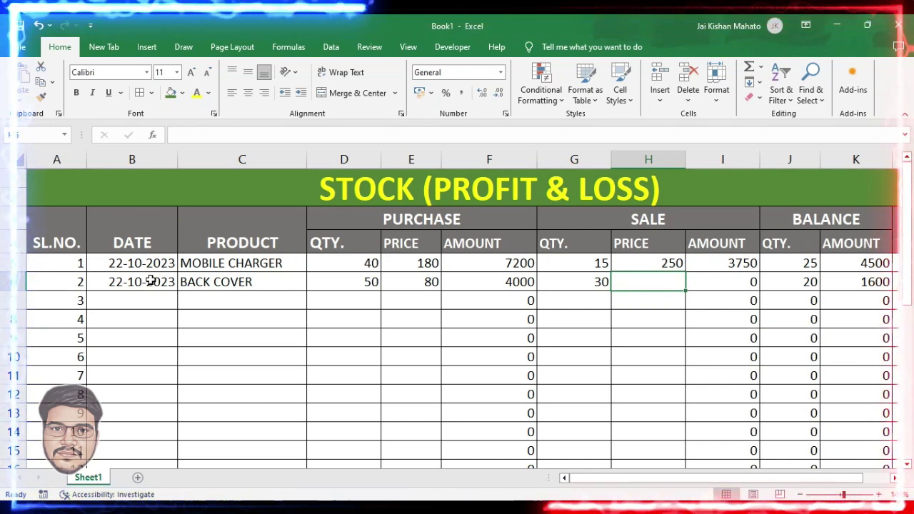
text(120)
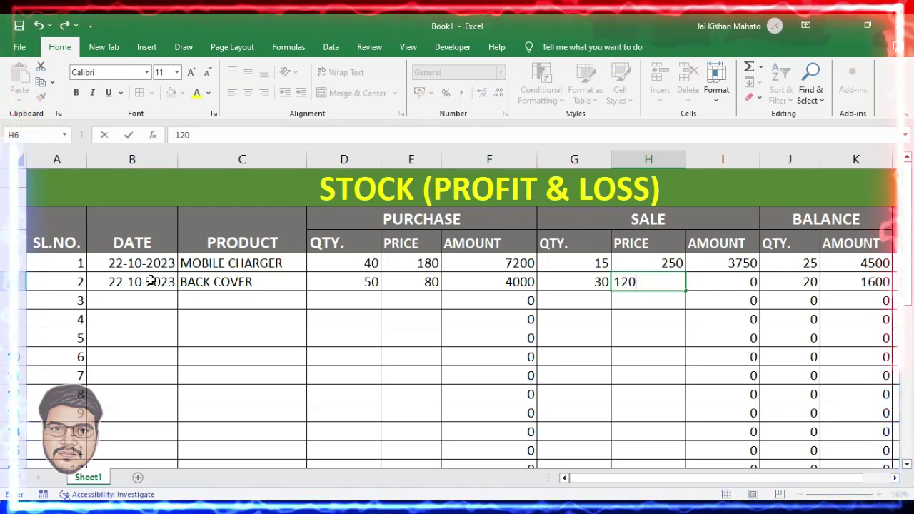
key(Return)
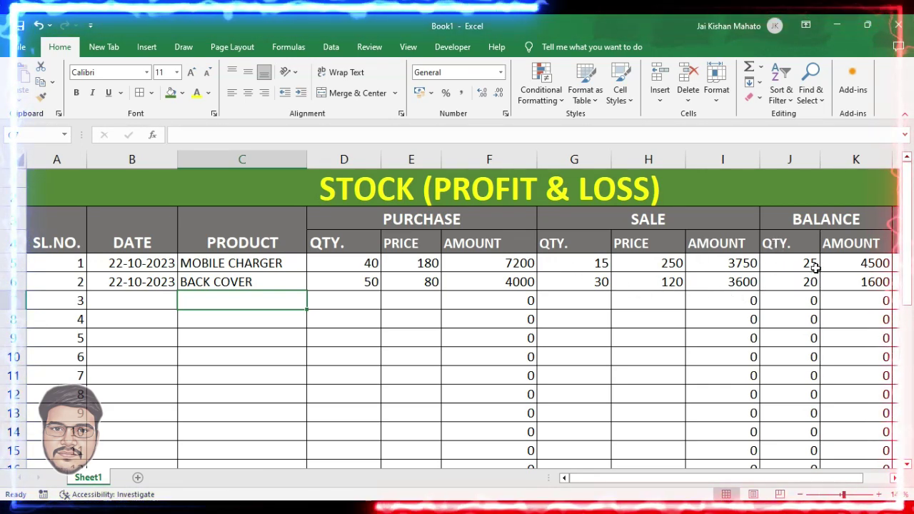
Enter the date 23-10-2023 and the product SCREEN GUARD in row 7
drag(846, 479, 887, 480)
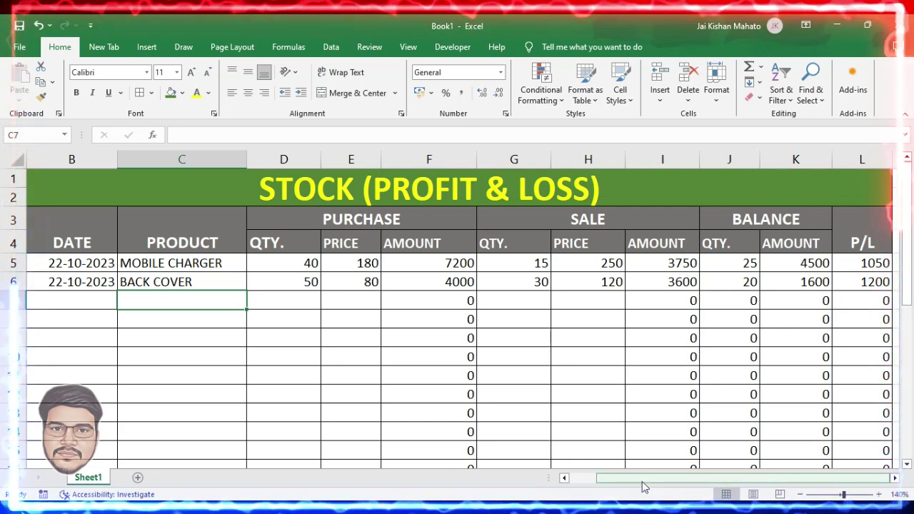
drag(642, 486, 561, 493)
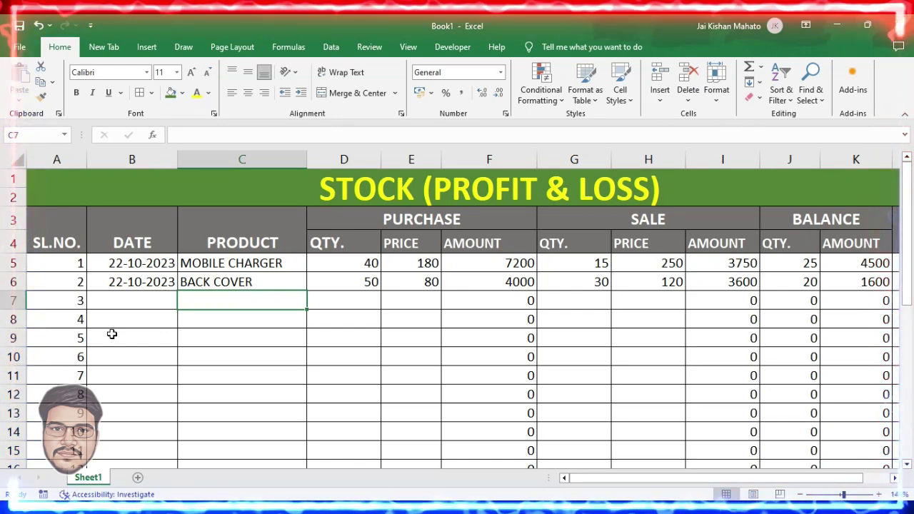
click(800, 494)
click(109, 290)
text(23-10-2023)
key(Tab)
text(S)
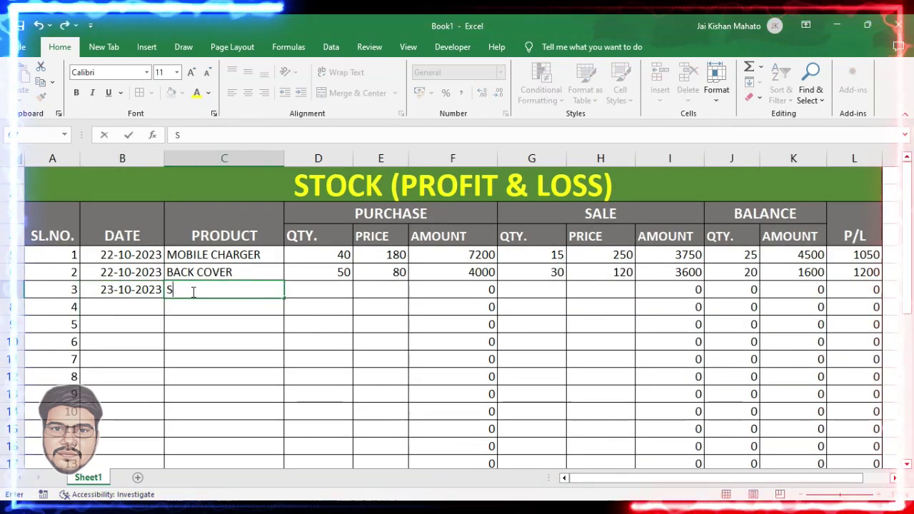
text(CREEN GUARD)
key(Tab)
Enter a purchase quantity of 20 and a purchase price of 90 for SCREEN GUARD
text(20)
key(Tab)
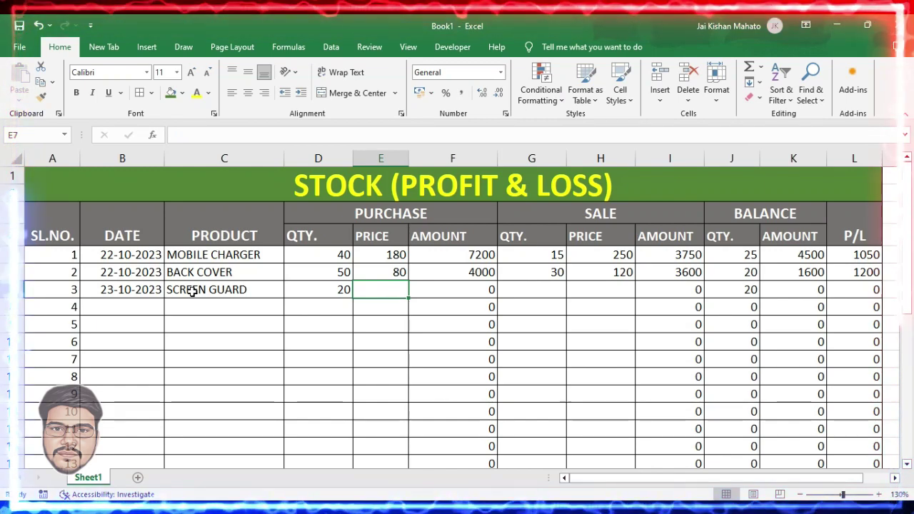
text(90)
key(Tab)
Enter a sale quantity of 18 and a sale price of 85 for SCREEN GUARD
key(Tab)
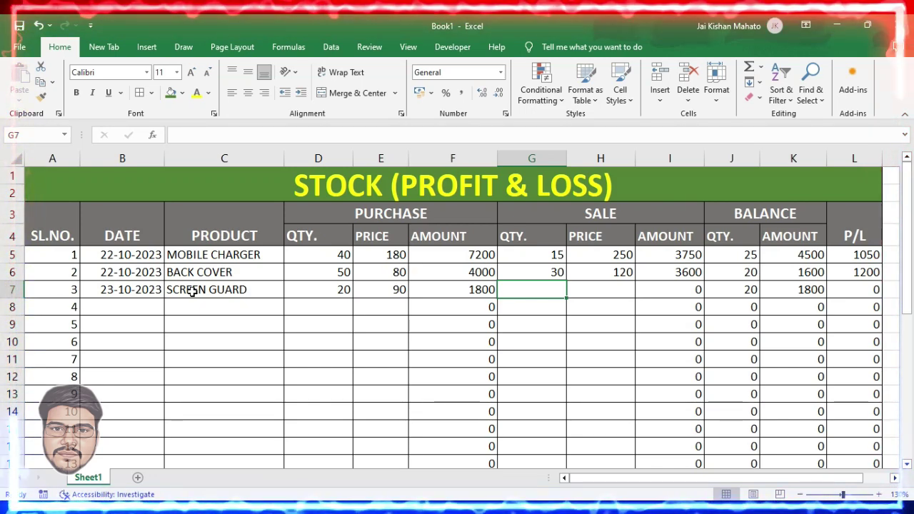
text(18)
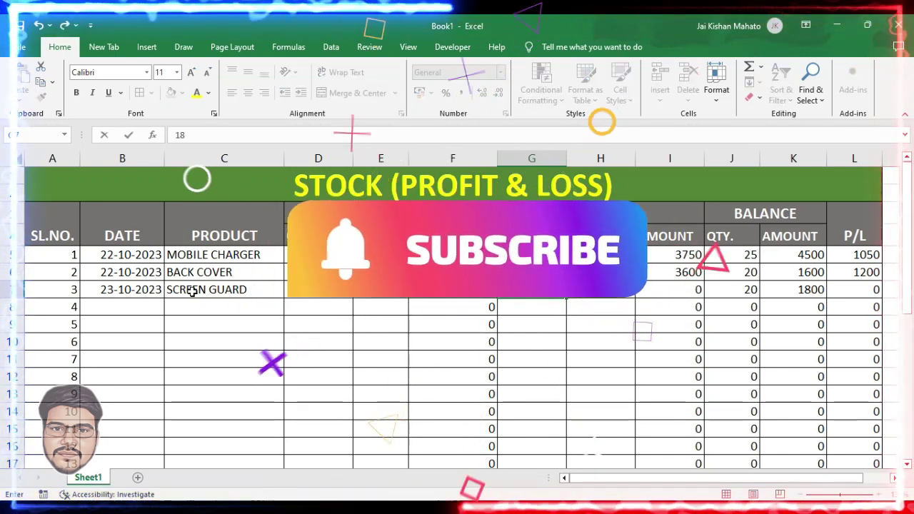
key(Tab)
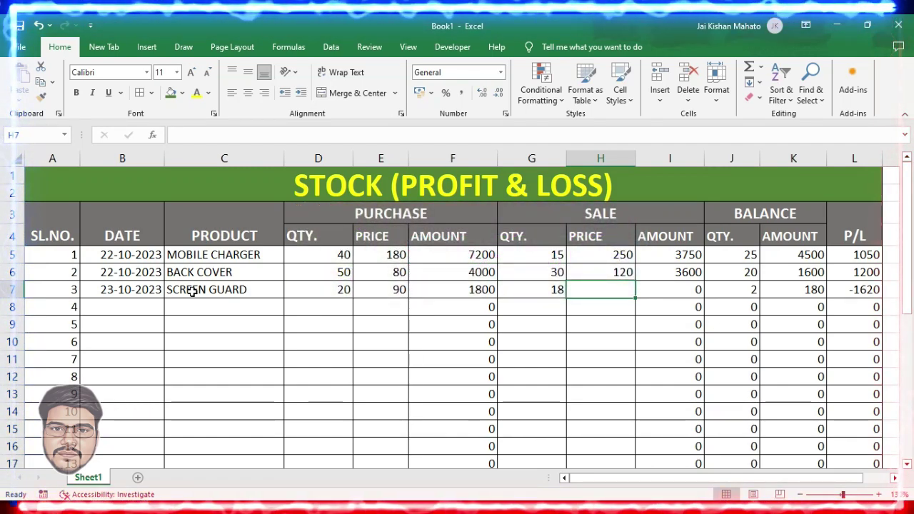
text(8)
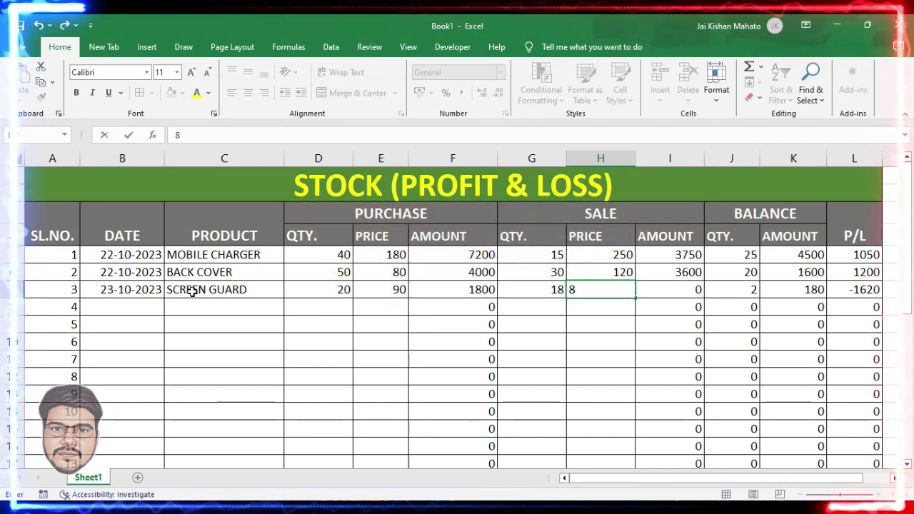
text(5)
key(Return)
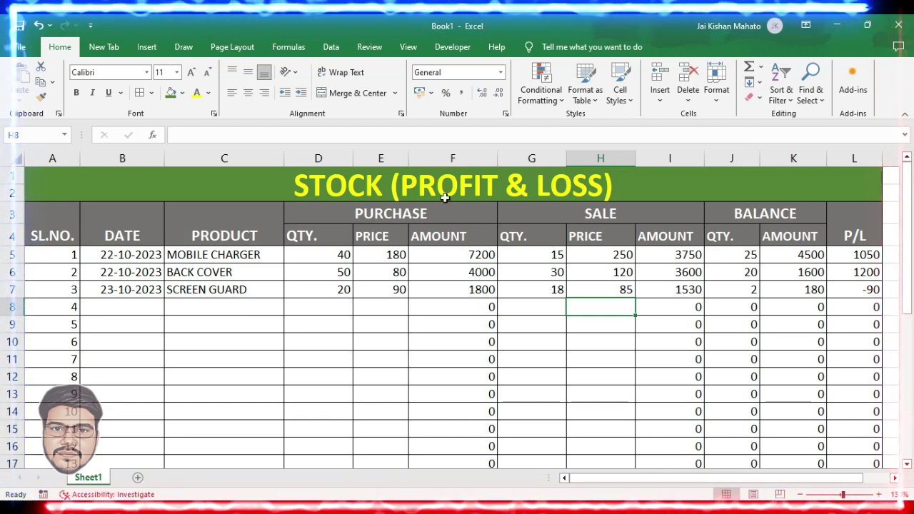
Shade the purchase cells D5:F34 below the headers with a light orange fill
drag(318, 158, 463, 159)
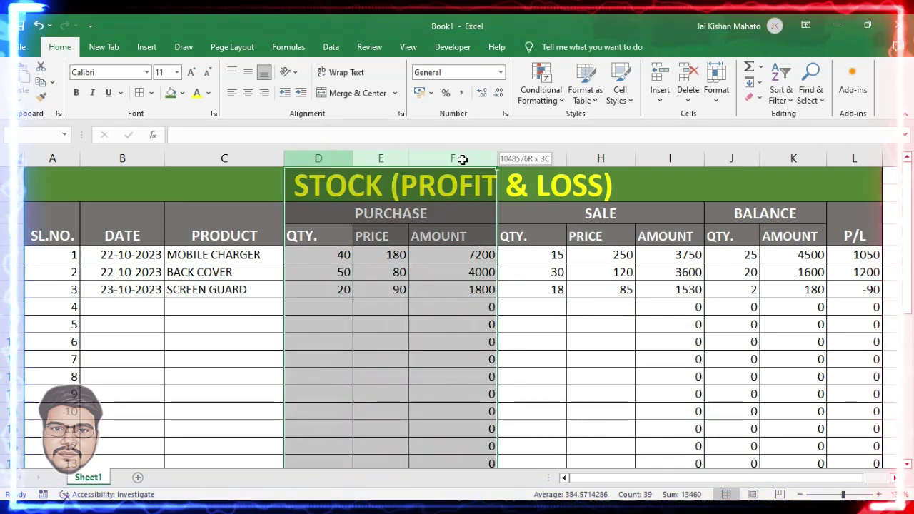
click(362, 288)
drag(334, 260, 453, 457)
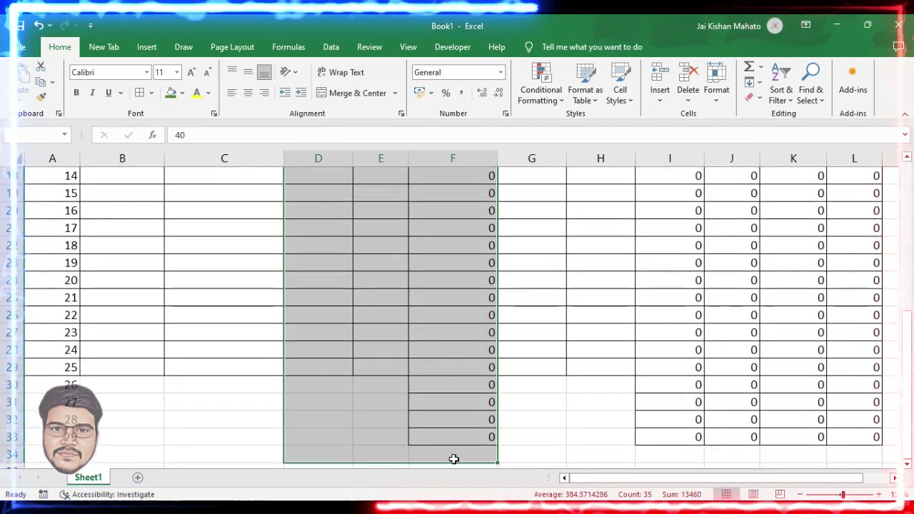
scroll(461, 464, up, 5)
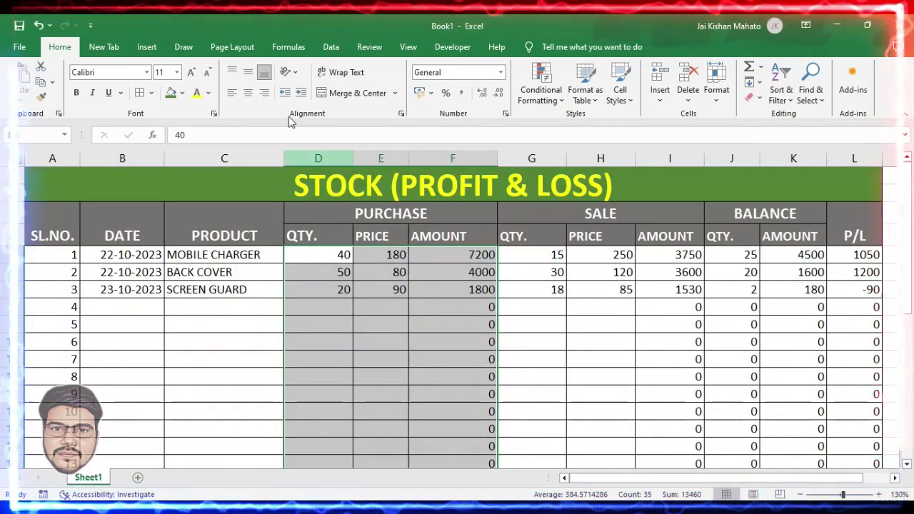
click(183, 94)
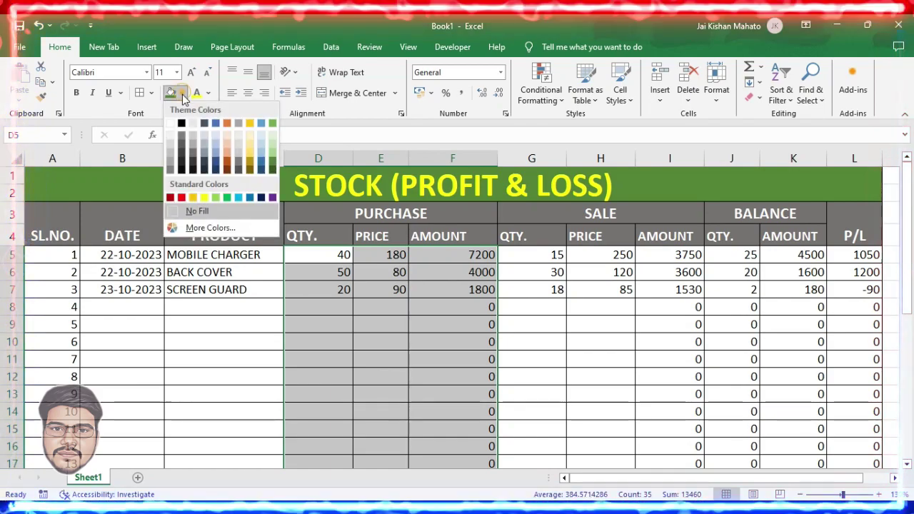
click(226, 149)
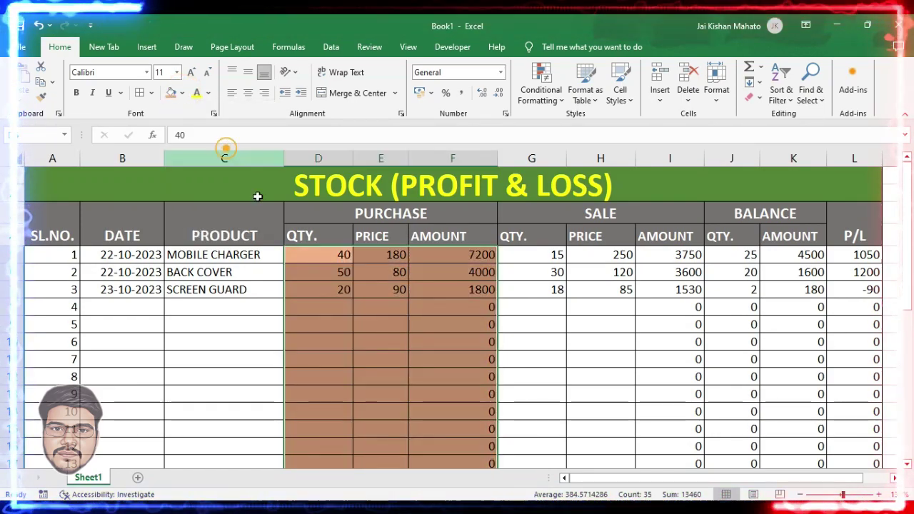
Select the sale cells in columns G to I from row 5 downward
click(600, 322)
drag(519, 255, 688, 286)
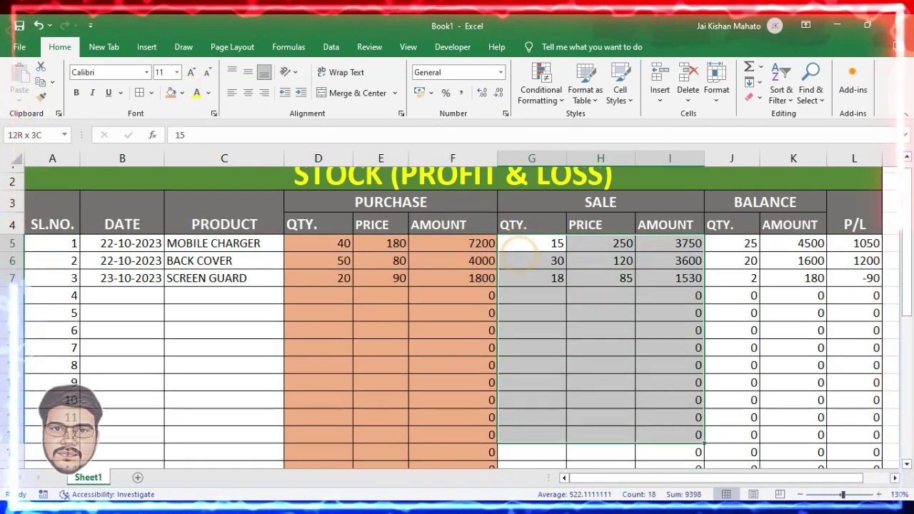